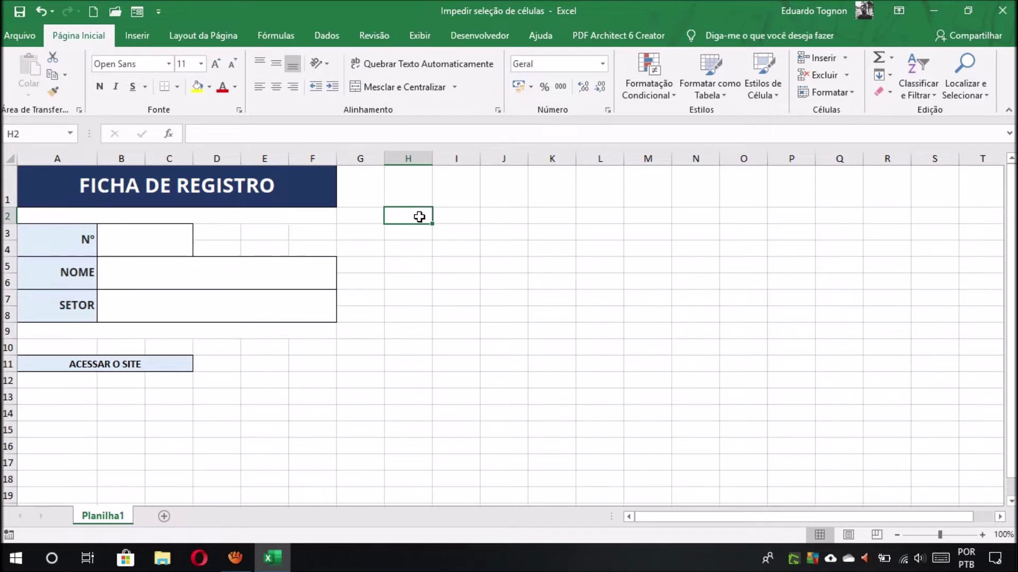
# - Select several empty cells around the form and the NOME cell, ending on H10
pyautogui.click(449, 297)
pyautogui.click(366, 344)
pyautogui.click(281, 358)
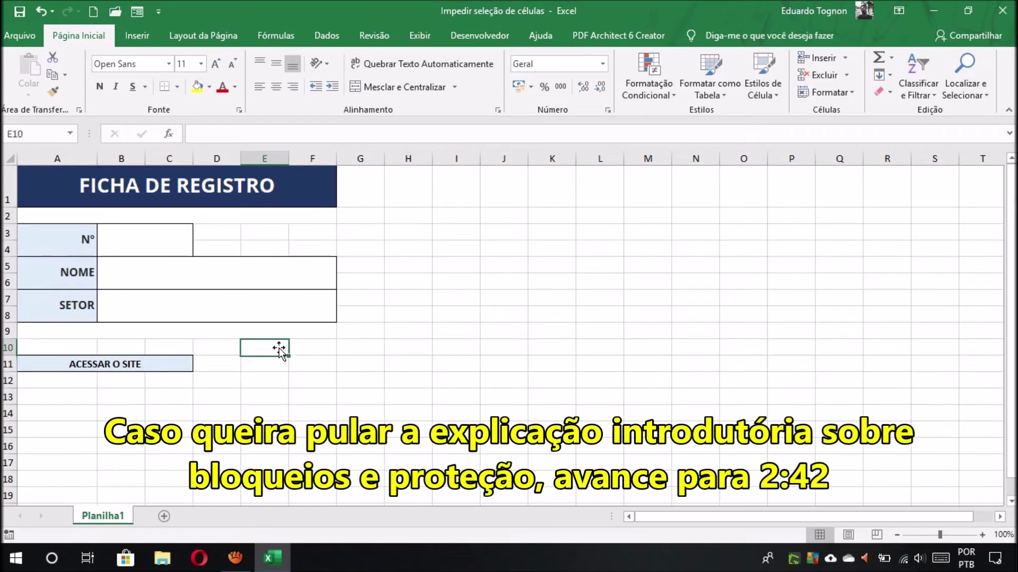
pyautogui.click(223, 281)
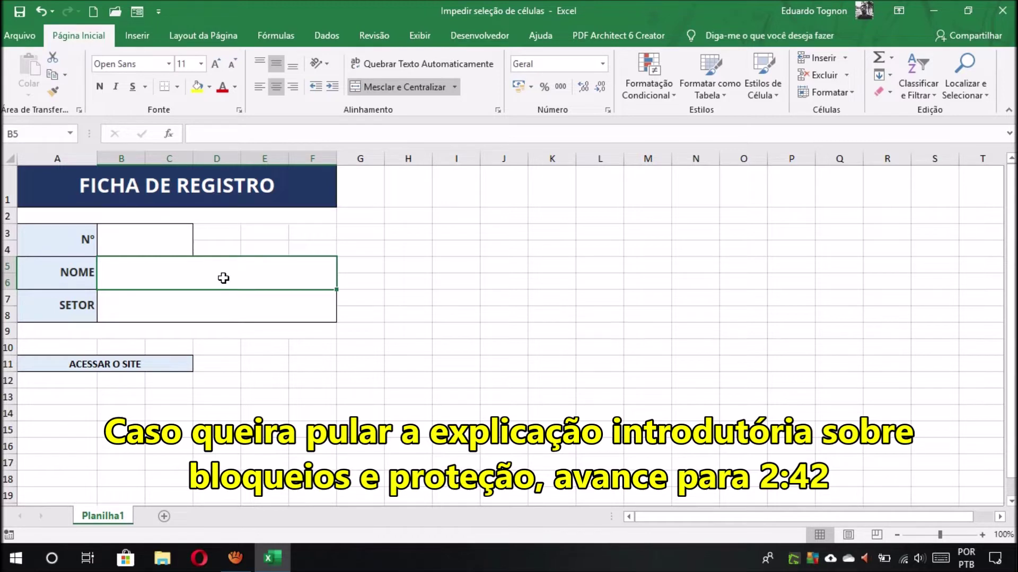
pyautogui.click(482, 297)
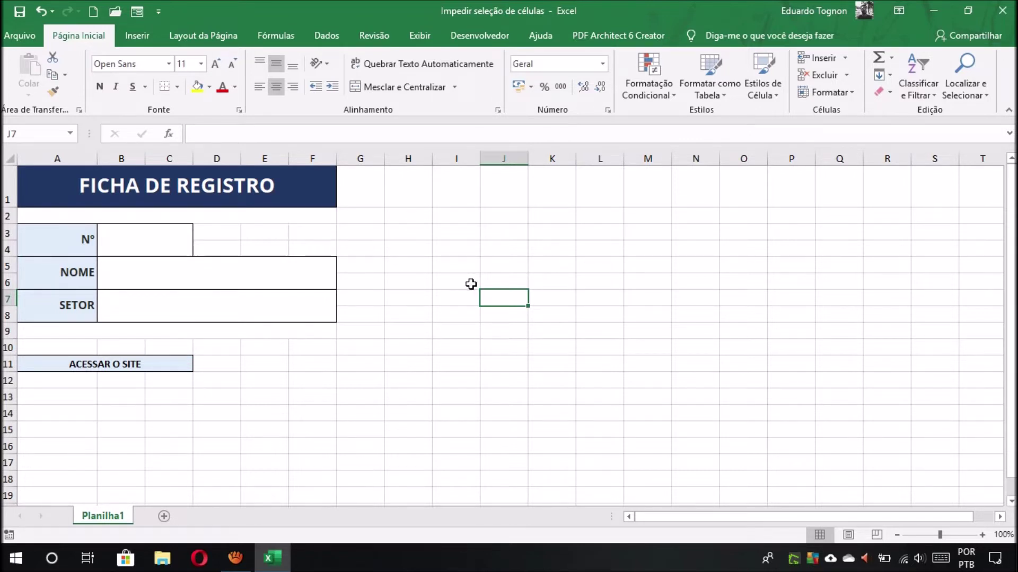
pyautogui.click(468, 285)
pyautogui.click(465, 313)
pyautogui.click(460, 347)
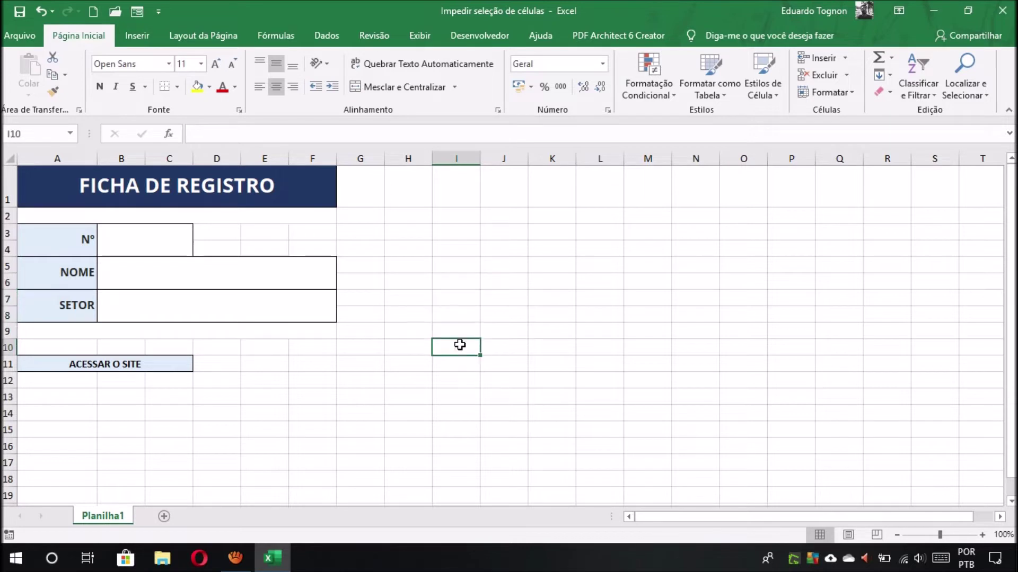
pyautogui.click(416, 351)
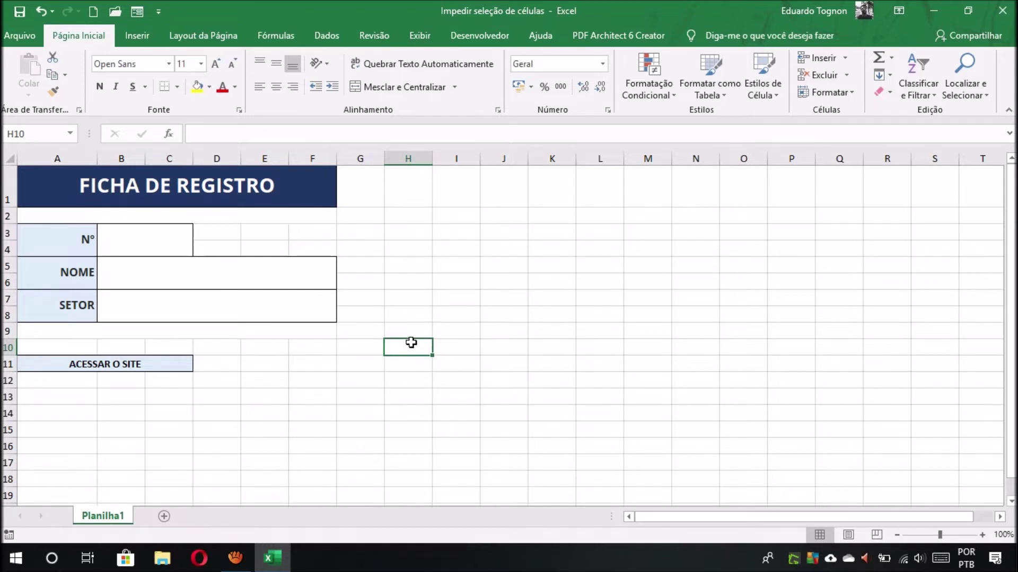
# - Inspect H10's Formatar células protection settings and cancel without changes
pyautogui.rightClick(413, 346)
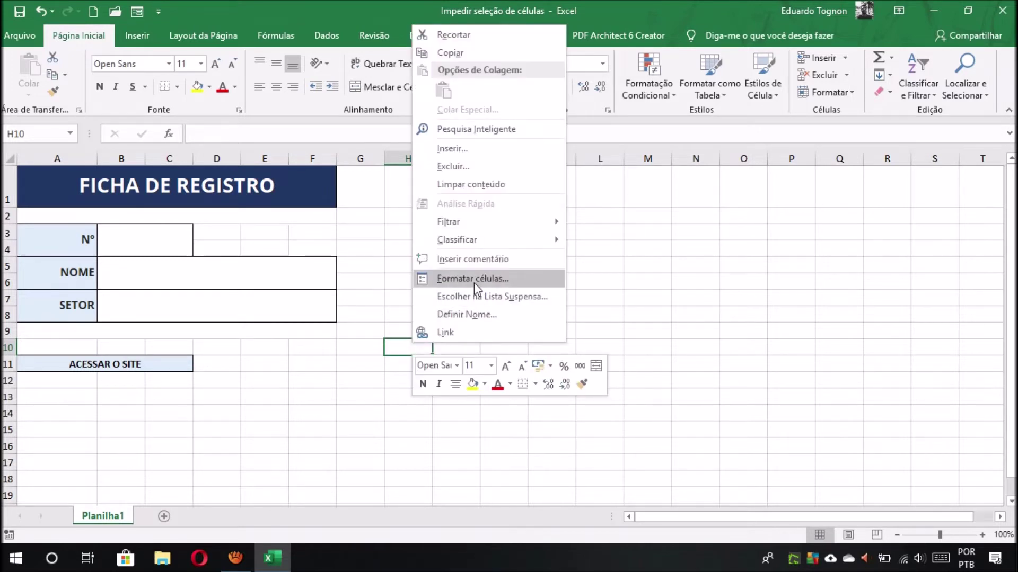
pyautogui.click(474, 279)
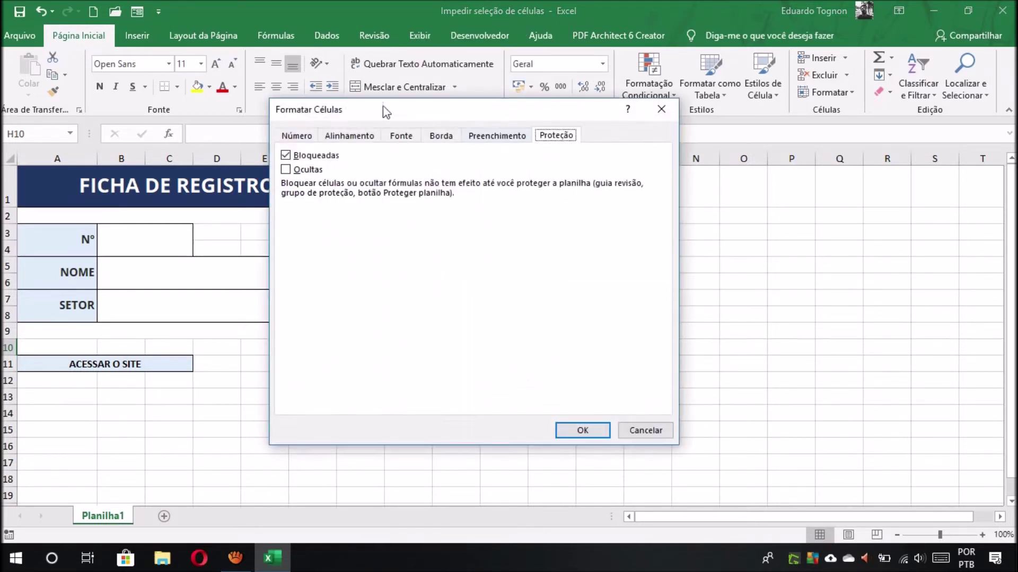
pyautogui.click(288, 137)
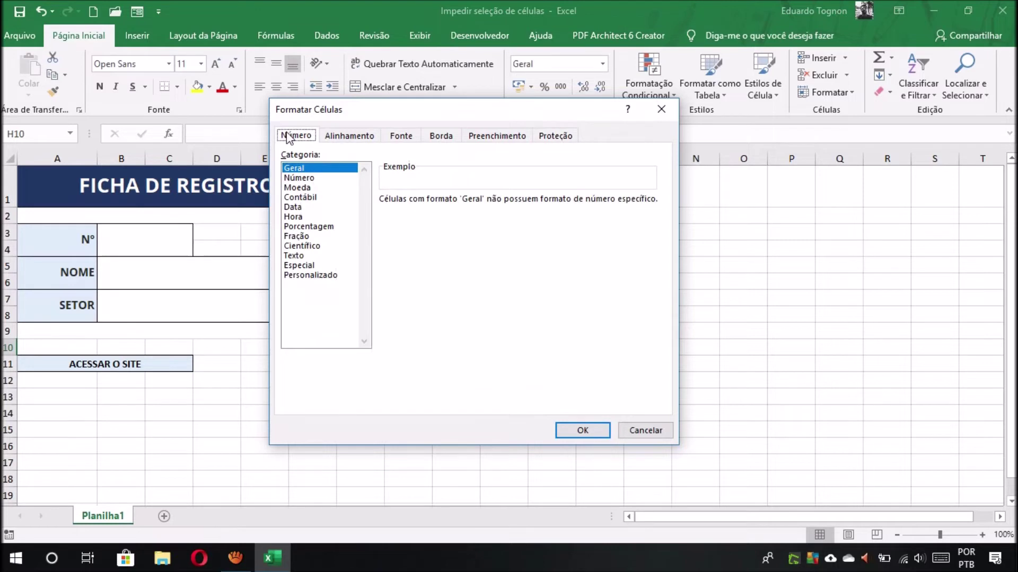
pyautogui.click(571, 139)
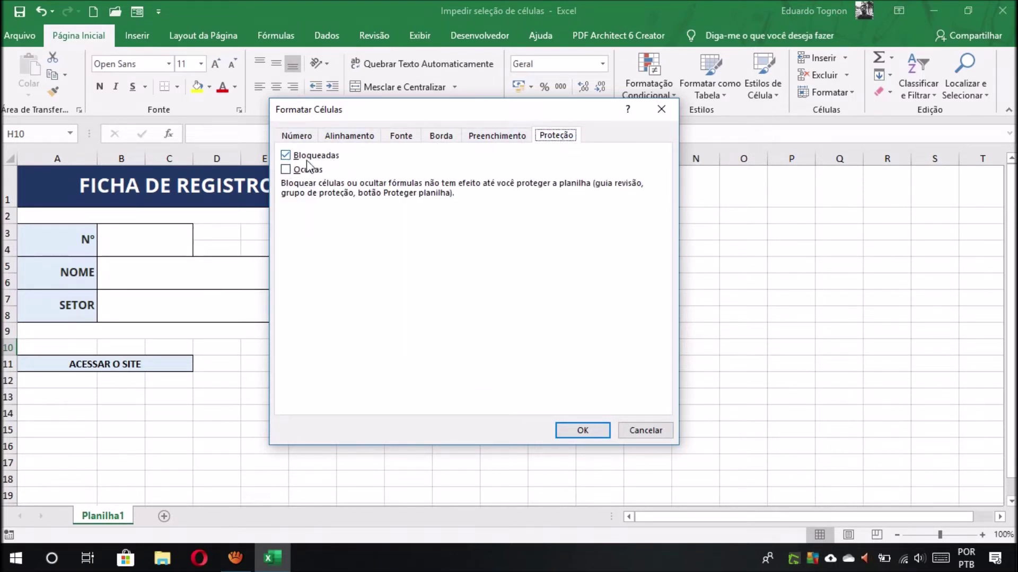
pyautogui.click(647, 432)
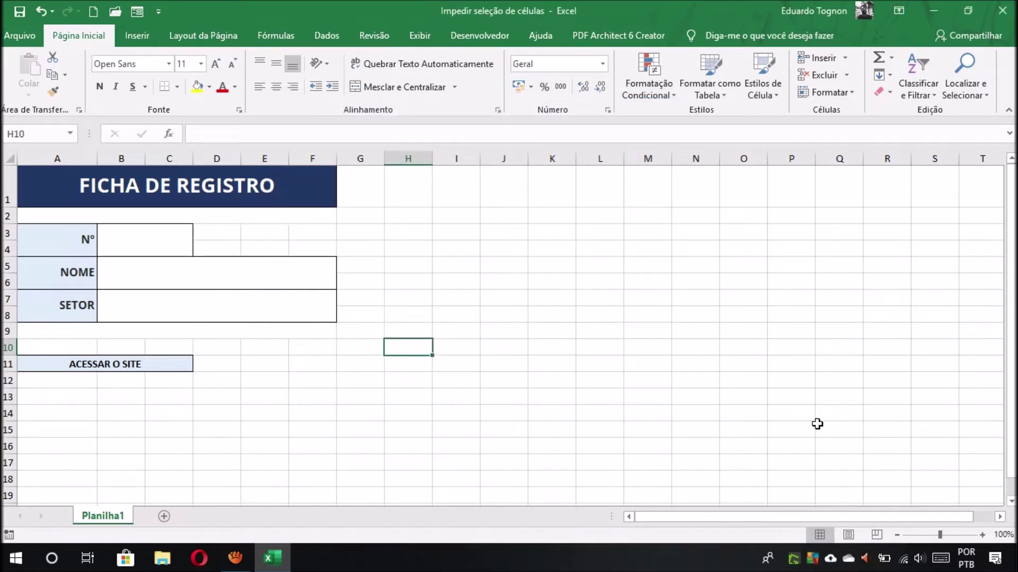
# - Enter test text 'dsadsad' in H10 and bring up the Revisão tab
pyautogui.write('dsadsad')
pyautogui.click(723, 410)
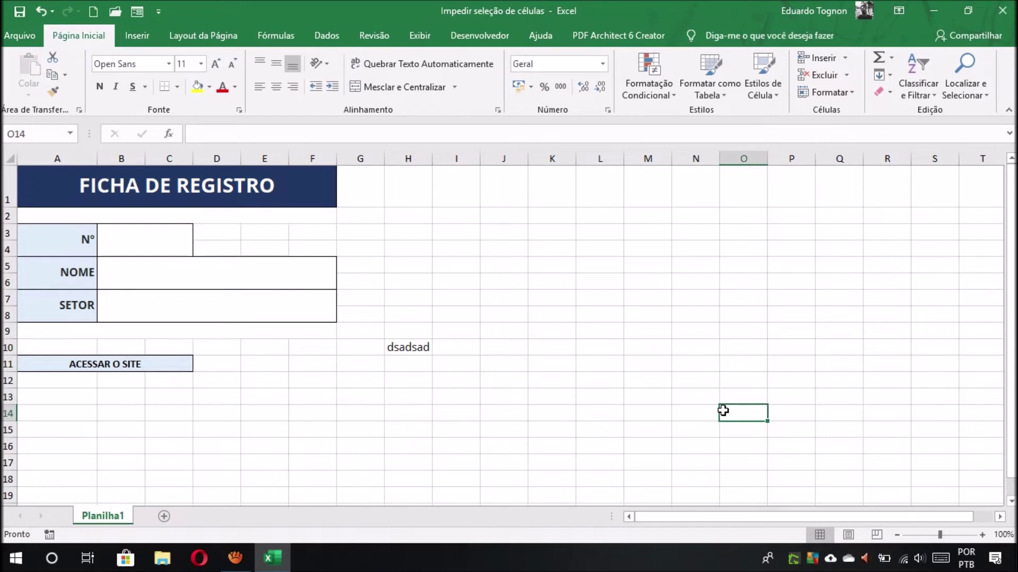
pyautogui.click(376, 38)
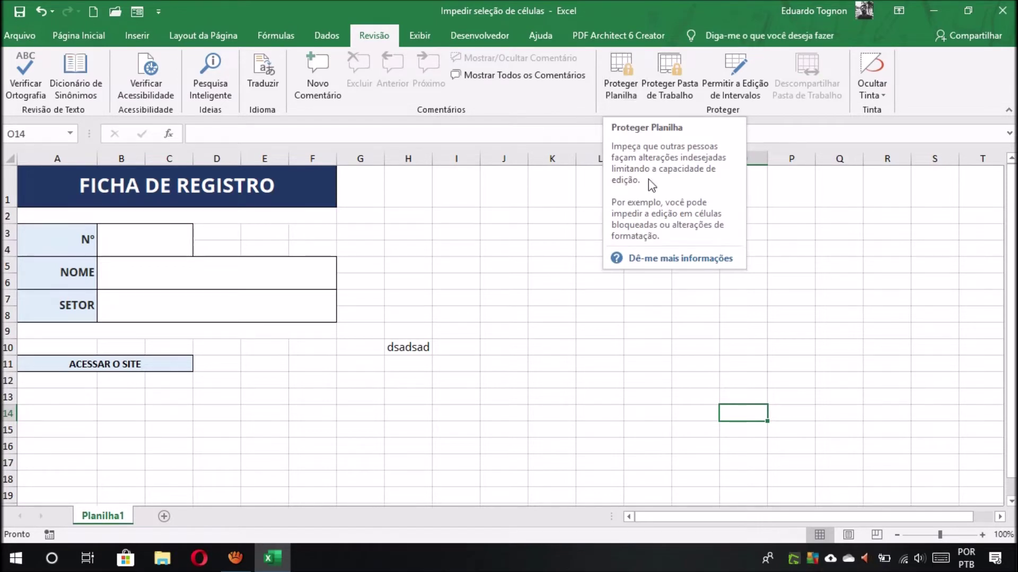
# - Start protecting the sheet with Proteger Planilha and enter a password
pyautogui.click(622, 83)
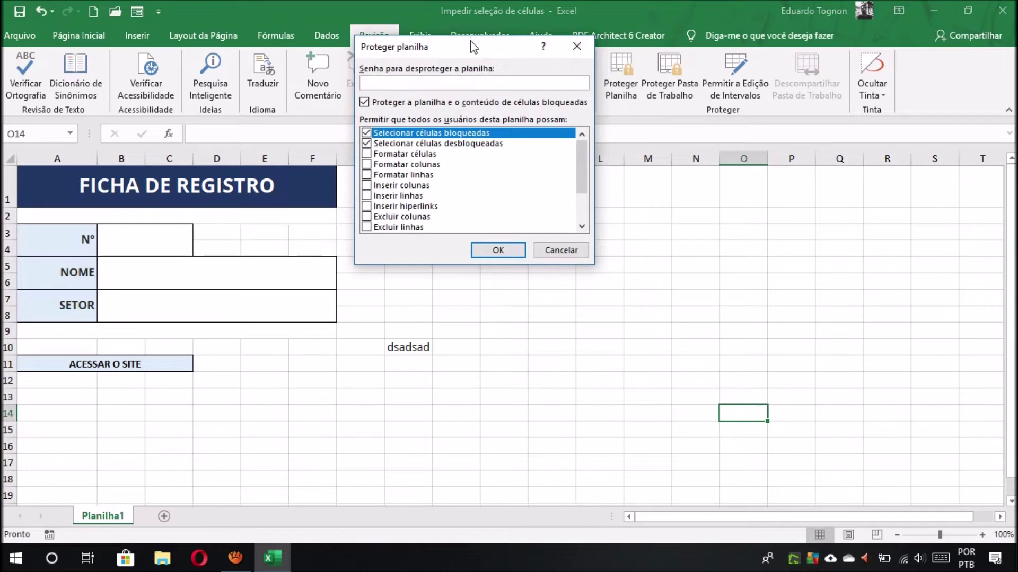
pyautogui.moveTo(471, 47); pyautogui.dragTo(657, 171)
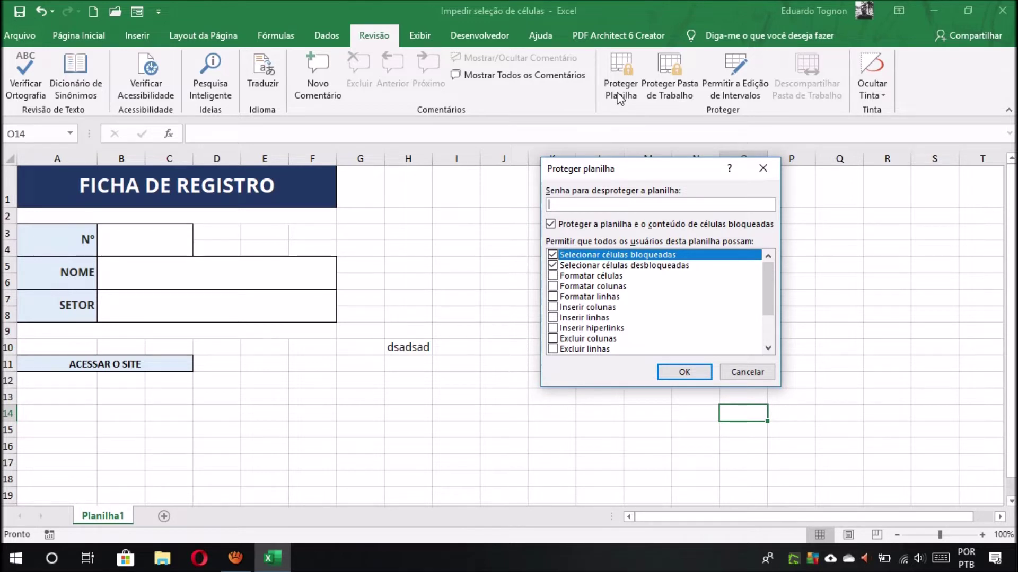
pyautogui.moveTo(765, 275)
pyautogui.mouseDown()
pyautogui.moveTo(766, 316)
pyautogui.moveTo(765, 266)
pyautogui.mouseUp()
pyautogui.moveTo(771, 281); pyautogui.dragTo(771, 308)
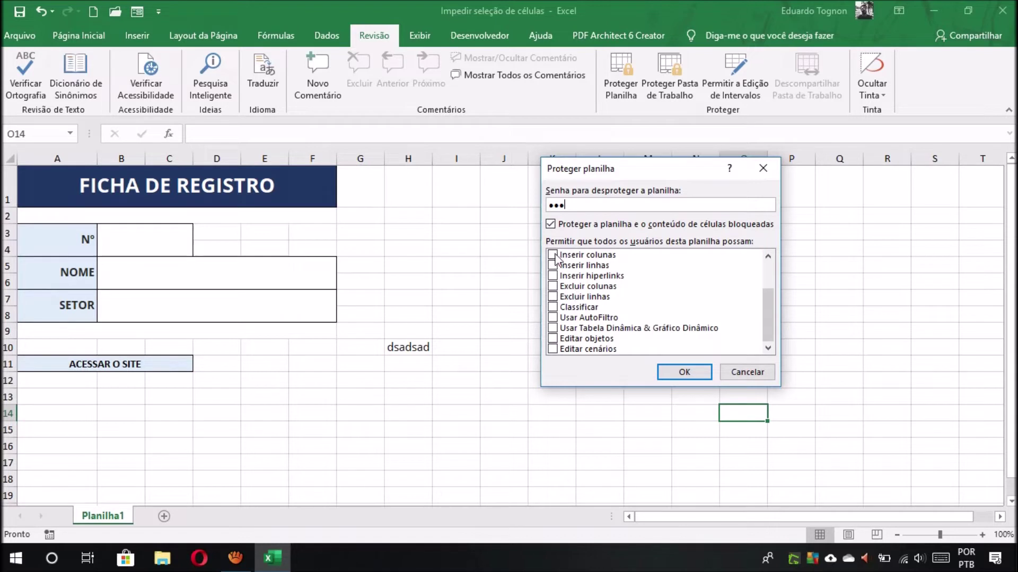
# - Try allowing column deletion and sorting, then turn both options off again
pyautogui.click(554, 287)
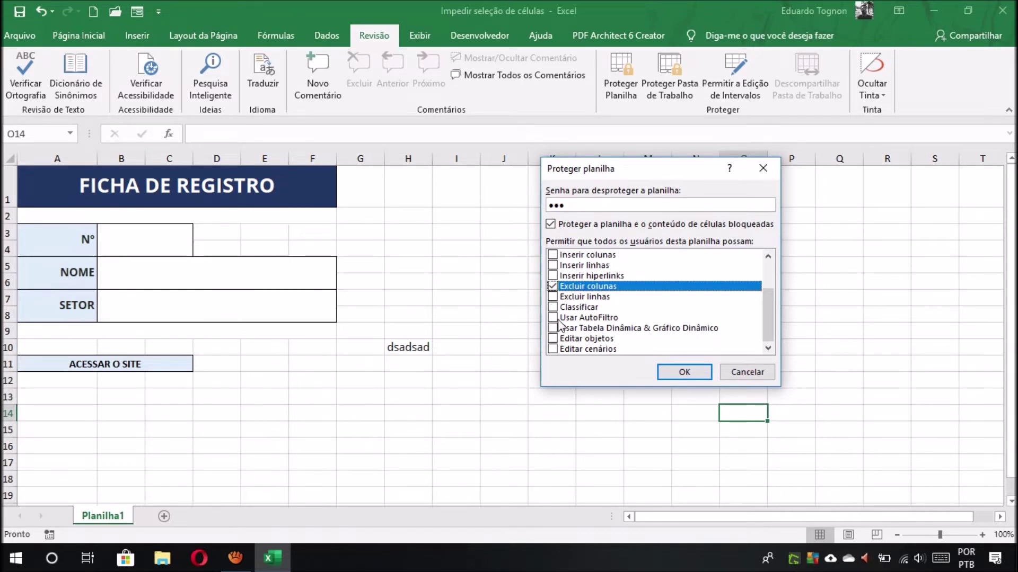
pyautogui.click(552, 308)
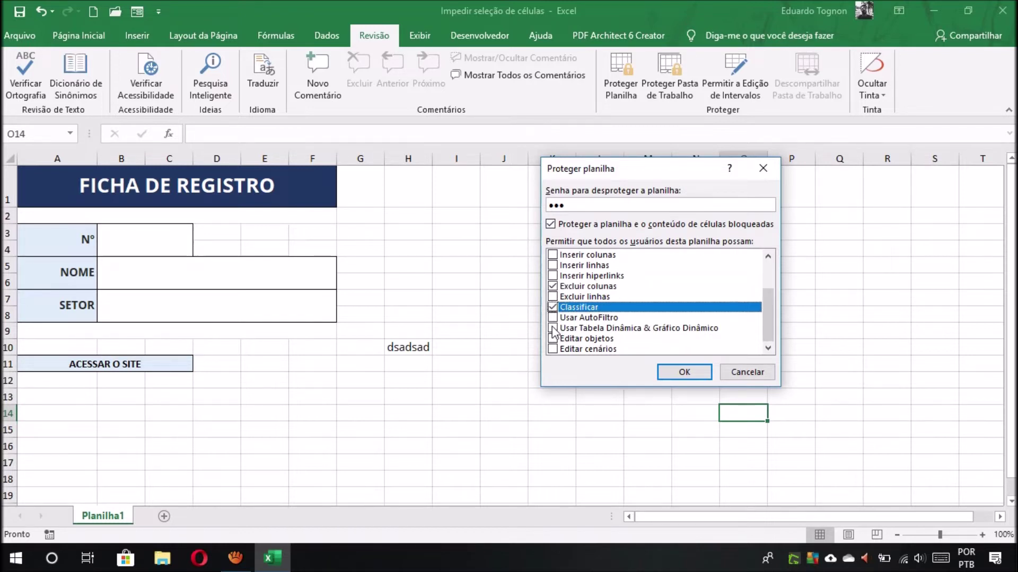
pyautogui.click(553, 307)
pyautogui.click(552, 287)
pyautogui.moveTo(770, 325); pyautogui.dragTo(764, 260)
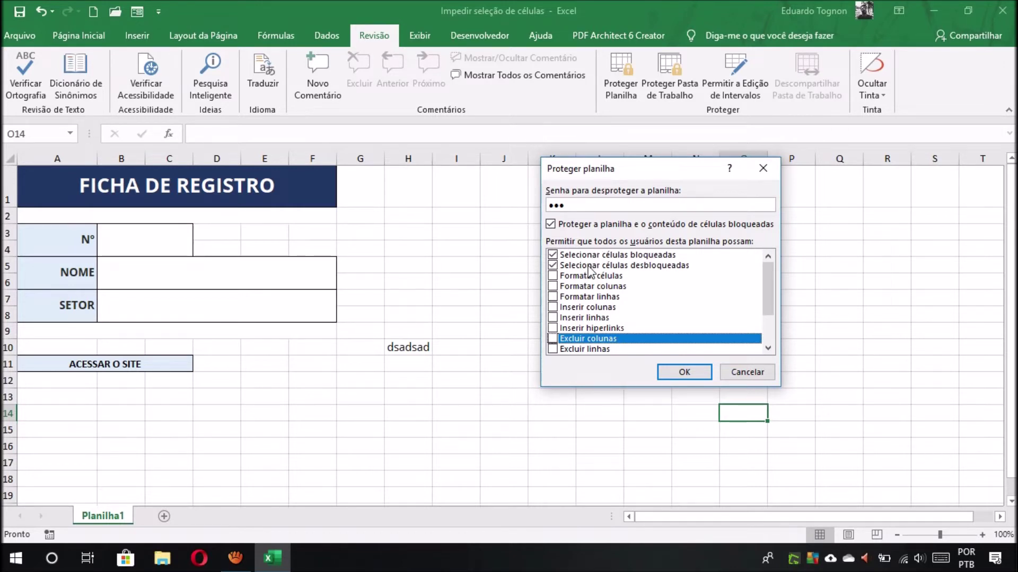
# - Confirm protection with the repeated password, then select K7 on the protected sheet
pyautogui.click(684, 372)
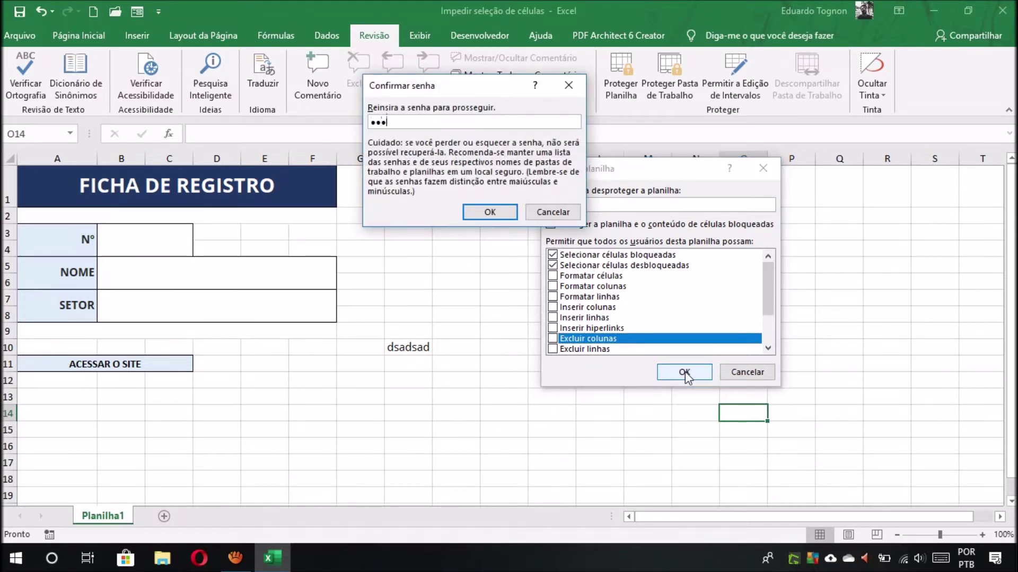
pyautogui.press('Return')
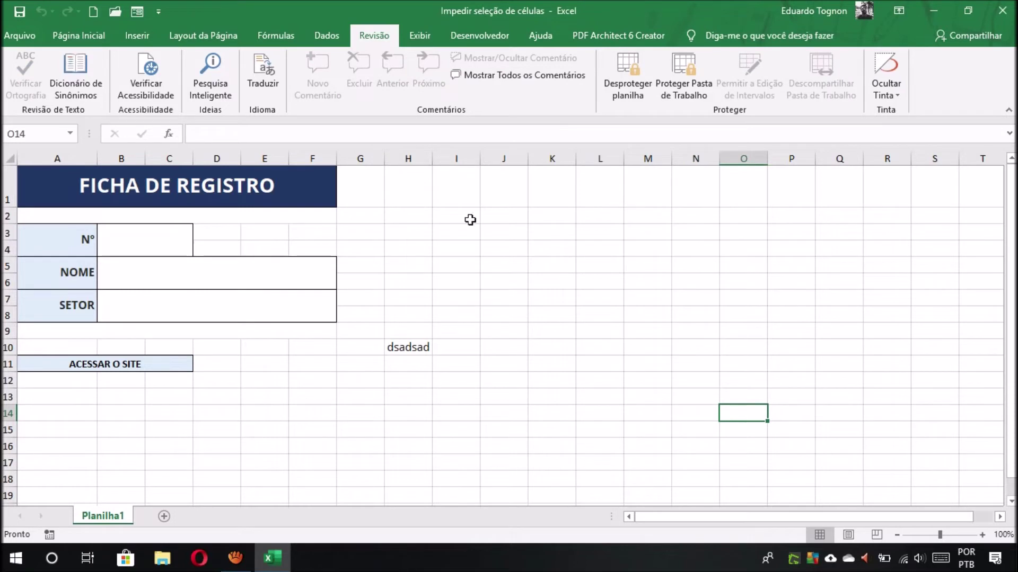
pyautogui.click(573, 298)
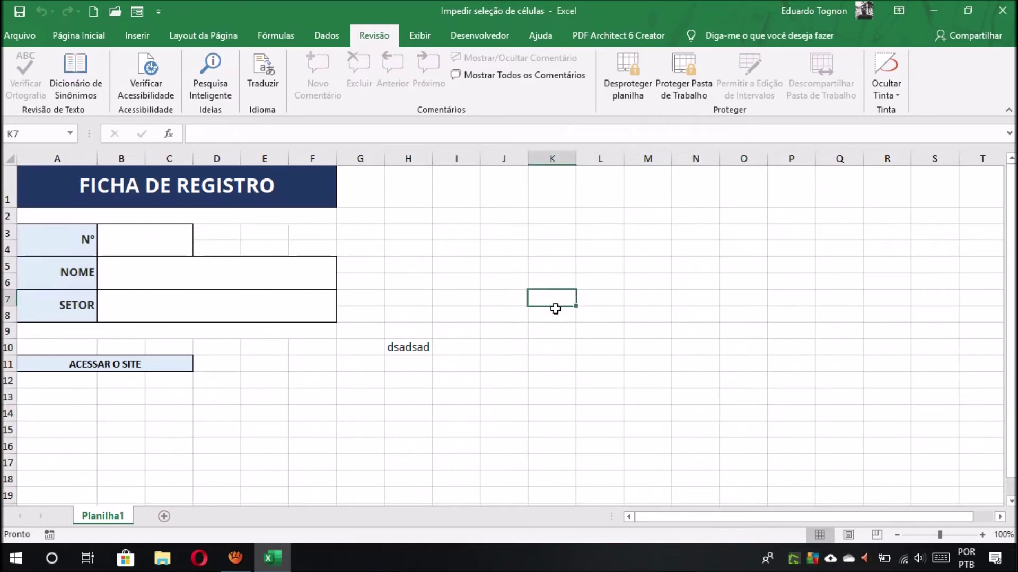
# - Cancel the unprotect prompt, then try editing two cells and dismiss each protected-sheet warning
pyautogui.click(633, 93)
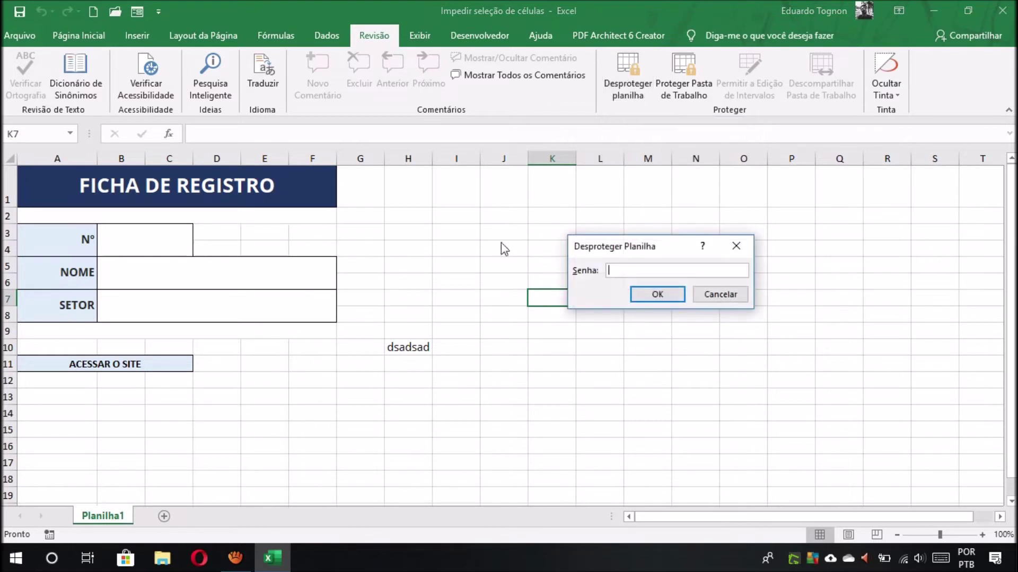
pyautogui.click(718, 295)
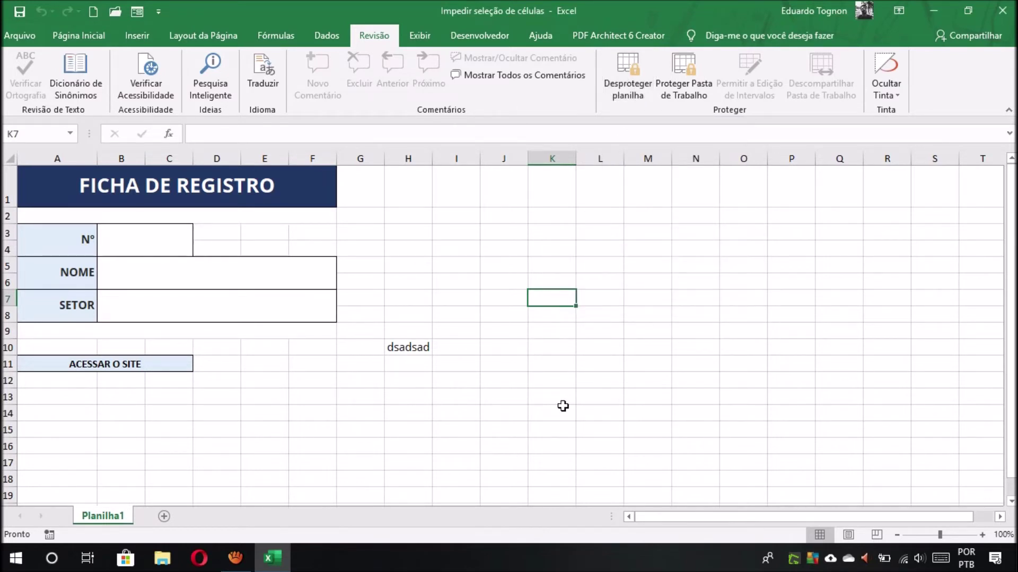
pyautogui.doubleClick(270, 397)
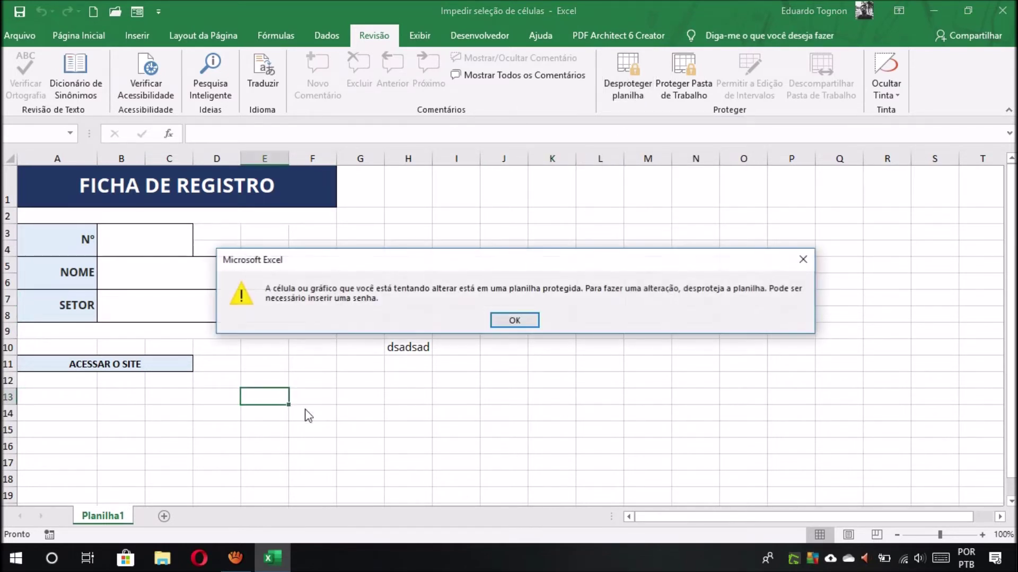
pyautogui.click(526, 321)
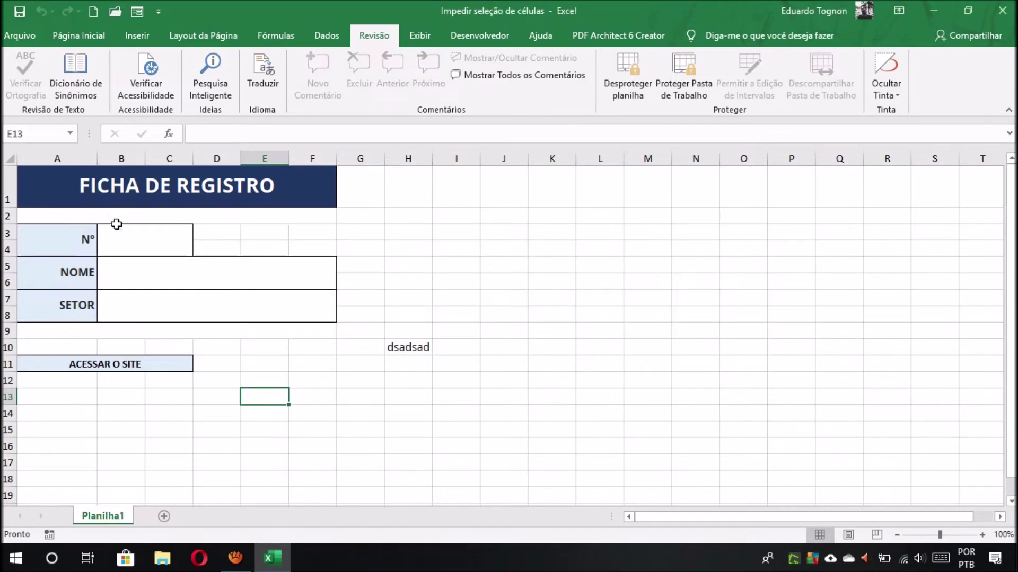
pyautogui.doubleClick(136, 248)
pyautogui.click(515, 321)
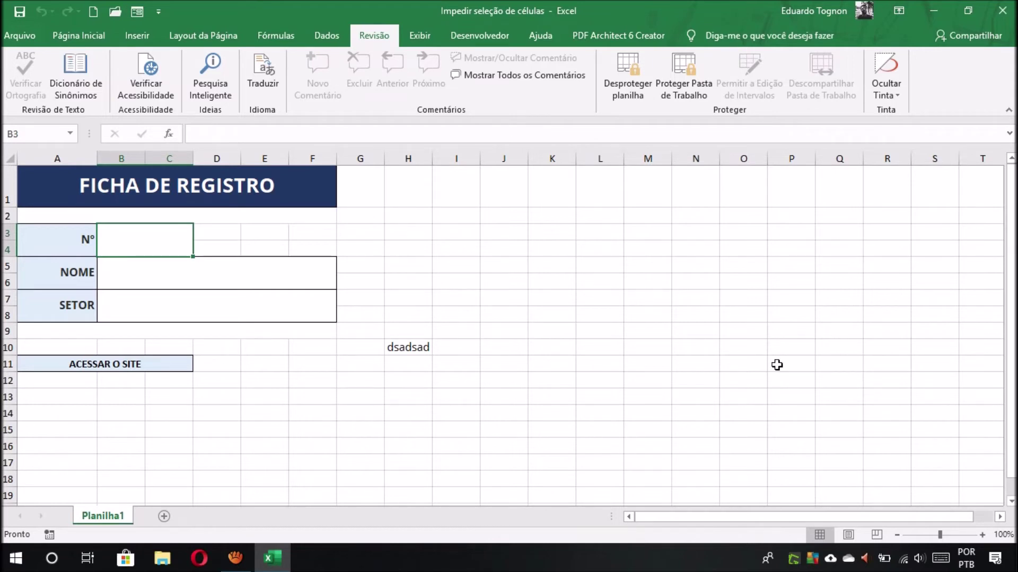
# - Unprotect the sheet by entering its password
pyautogui.click(634, 94)
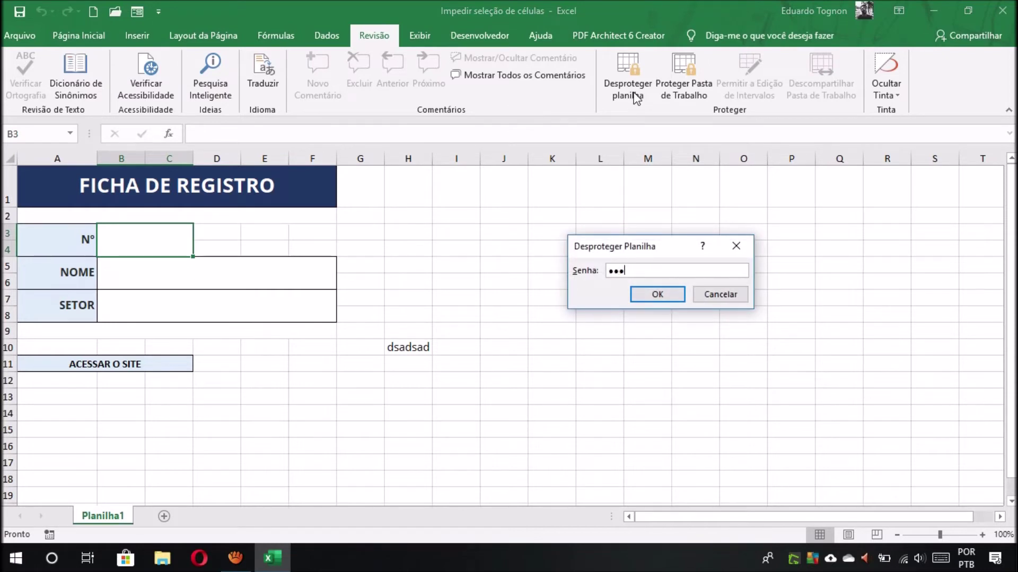
pyautogui.press('Return')
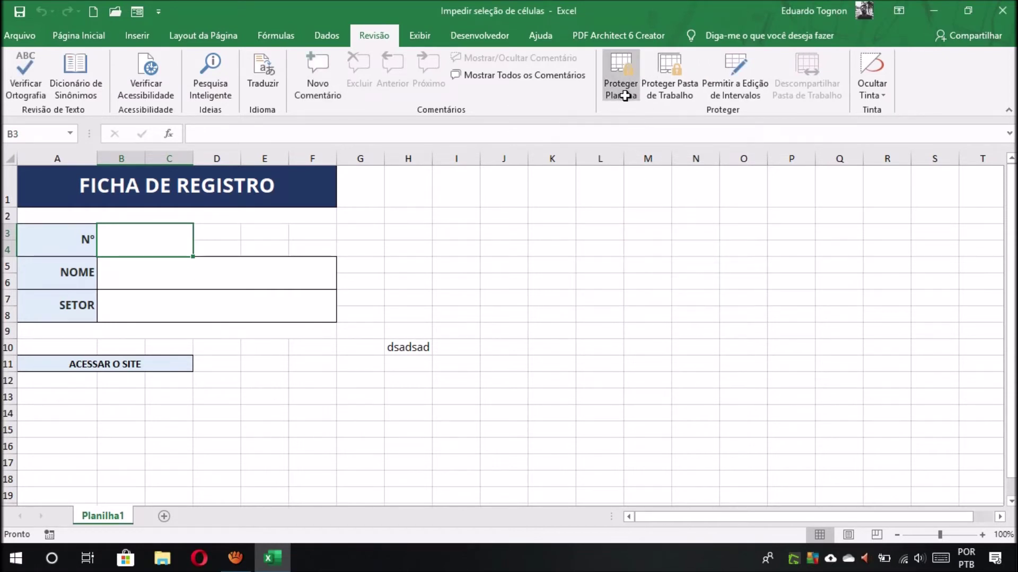
# - Re-protect the sheet with a password, disallowing selection of locked and unlocked cells
pyautogui.click(623, 97)
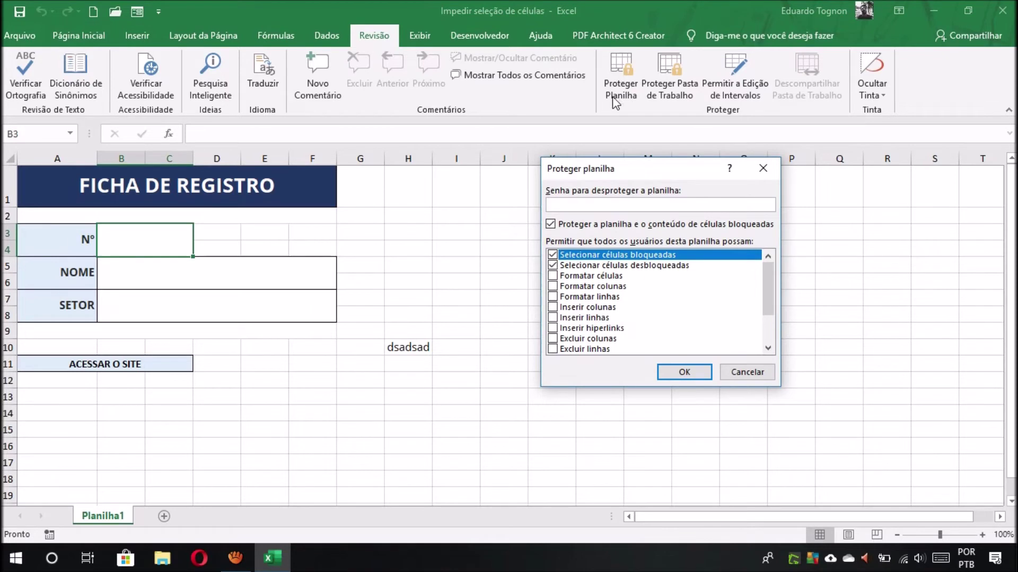
pyautogui.click(552, 255)
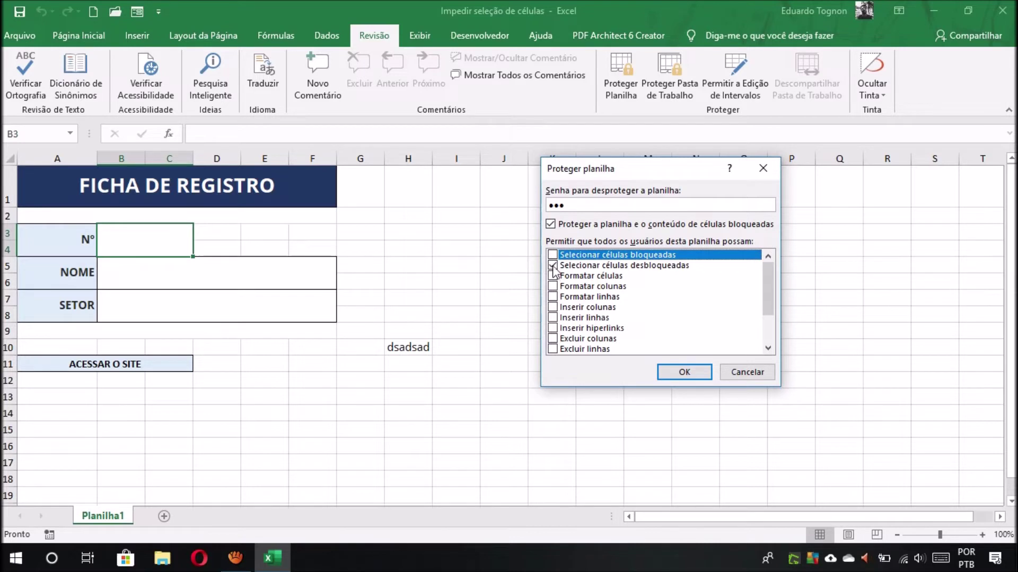
pyautogui.click(552, 267)
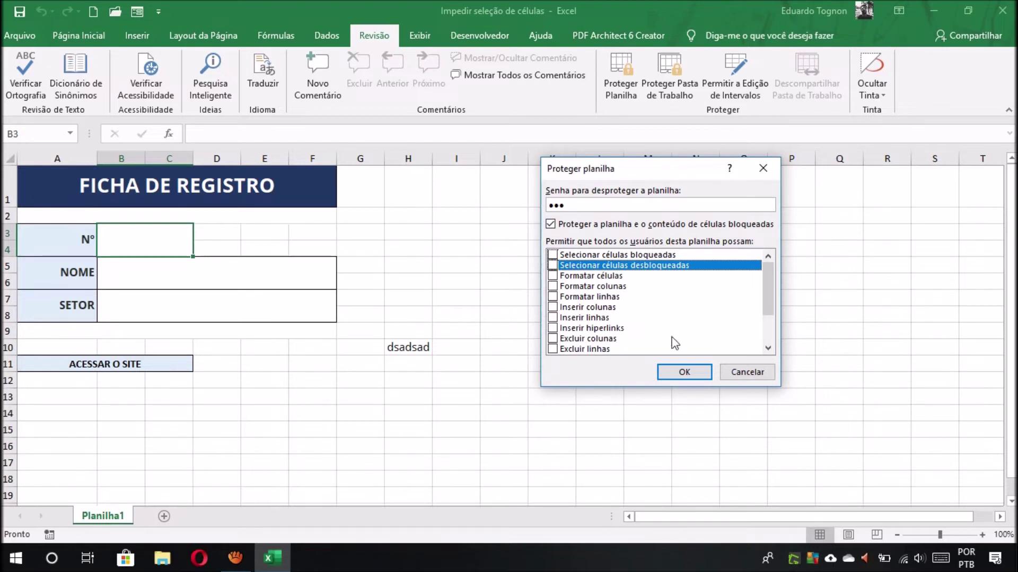
pyautogui.click(671, 373)
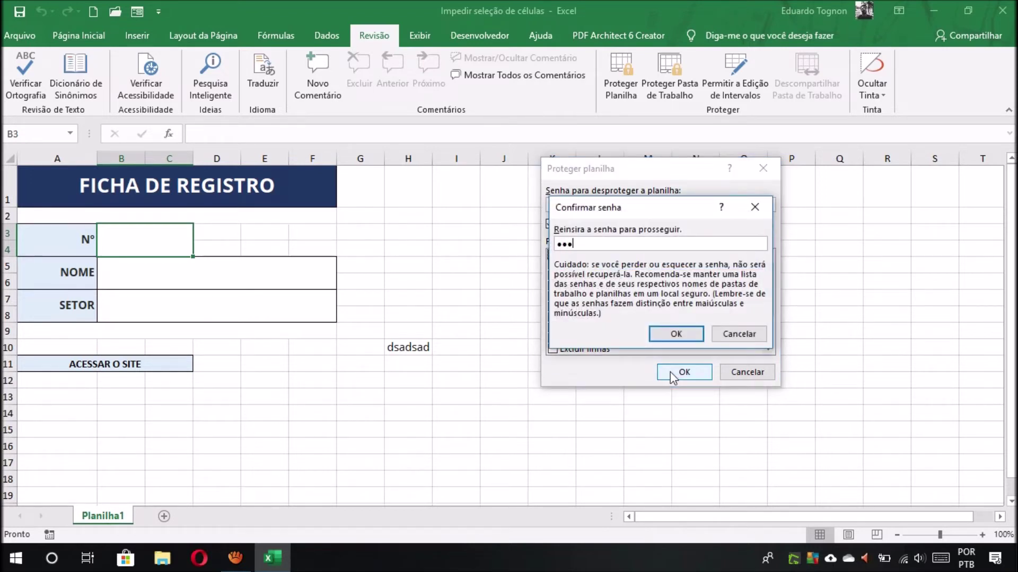
pyautogui.press('Return')
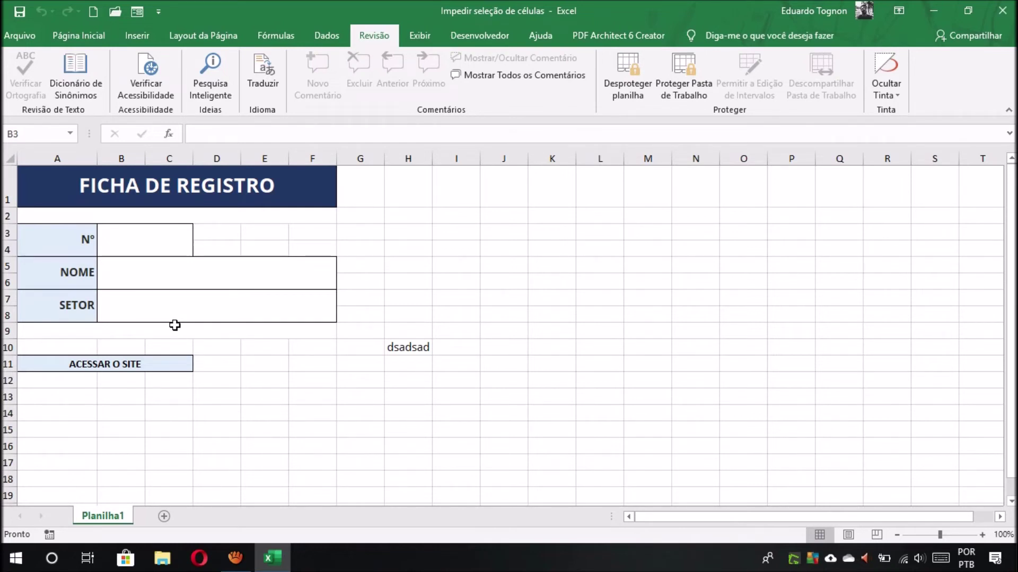
# - Unprotect the sheet with its password and select the Nº, NOME and SETOR cells
pyautogui.click(627, 90)
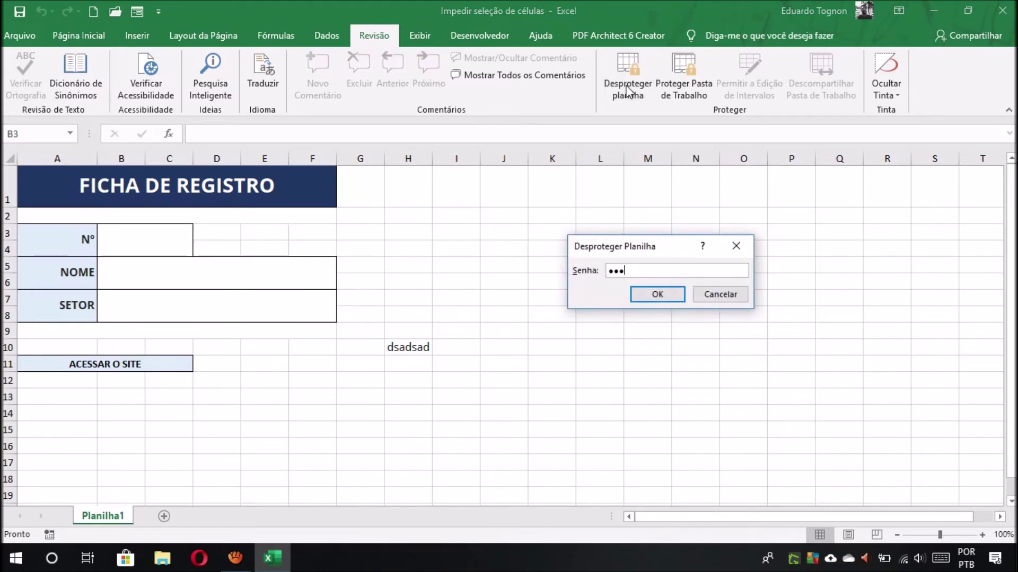
pyautogui.press('Return')
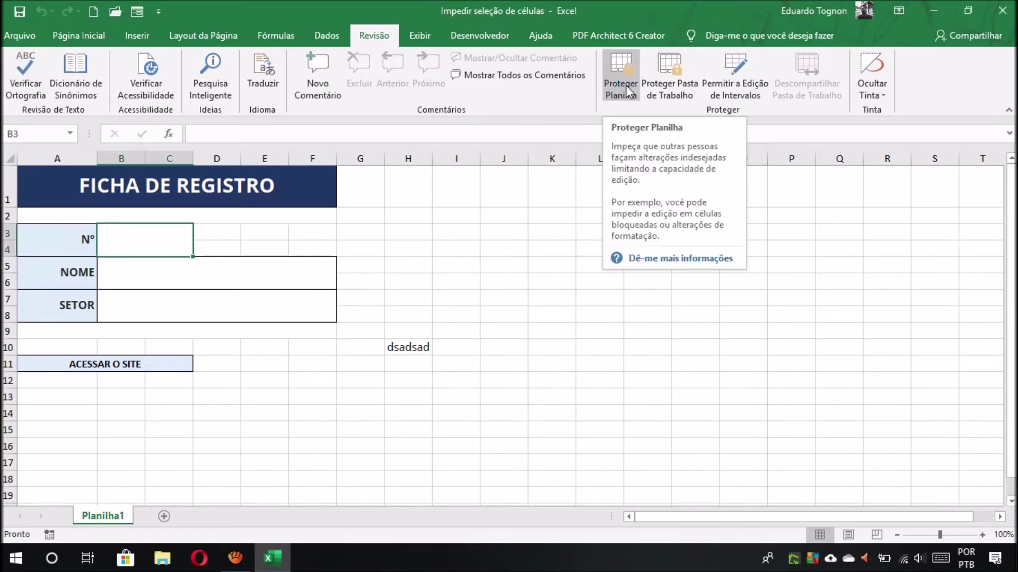
pyautogui.click(511, 281)
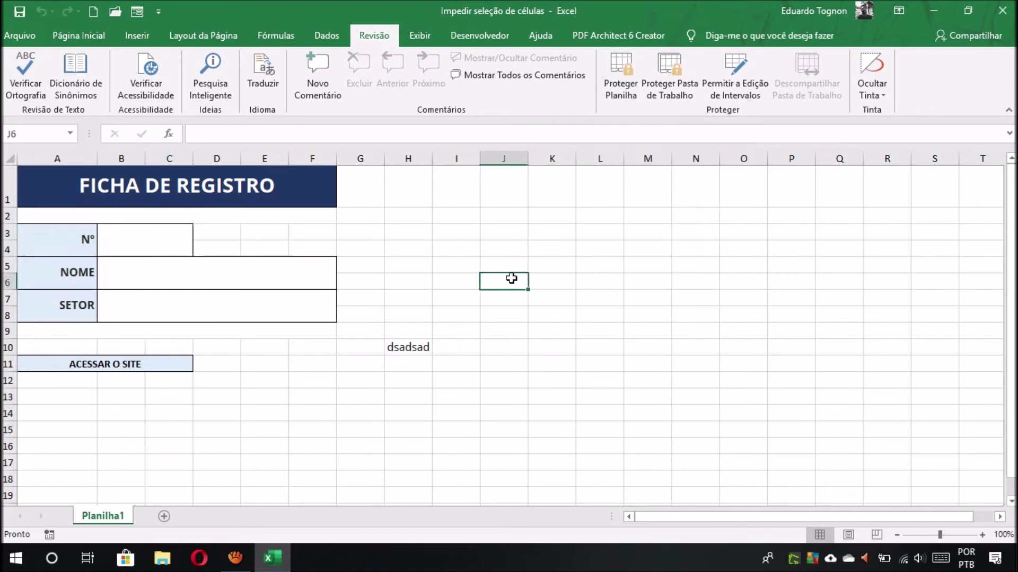
pyautogui.click(143, 238)
pyautogui.click(135, 272)
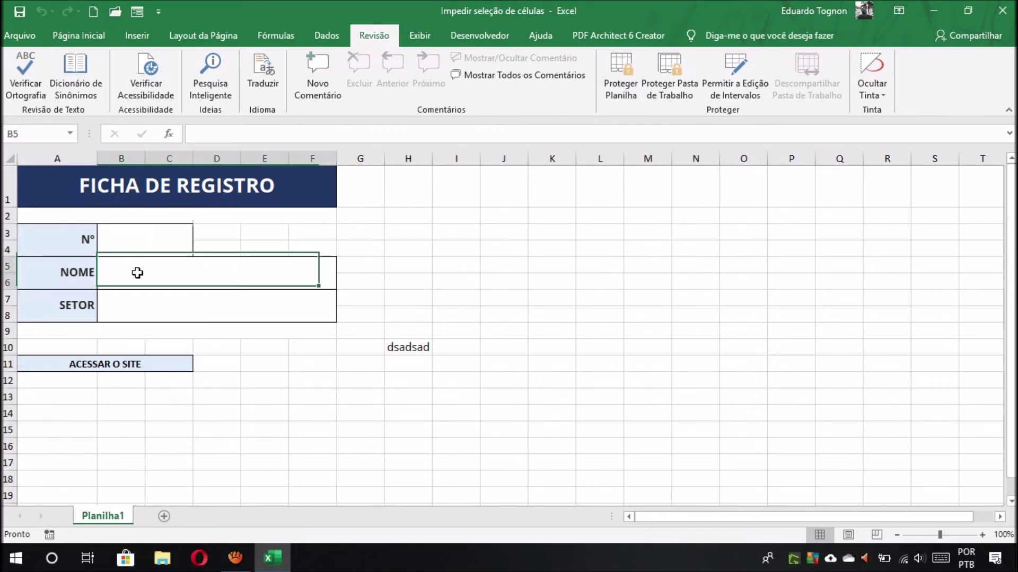
pyautogui.click(137, 306)
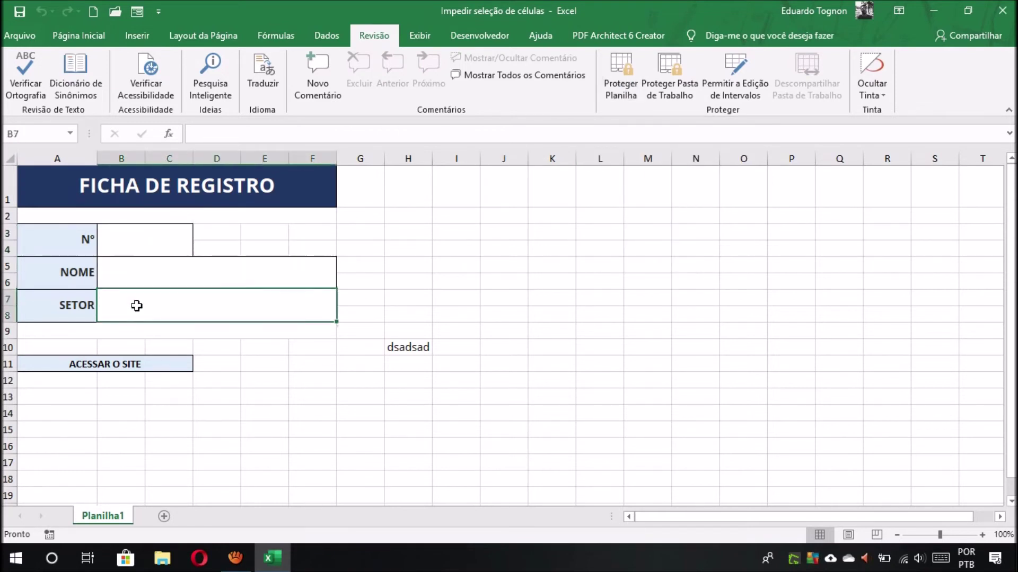
# - Delete the stray 'dsadsad' from H10 and select the Nº cell
pyautogui.click(406, 346)
pyautogui.press('Delete')
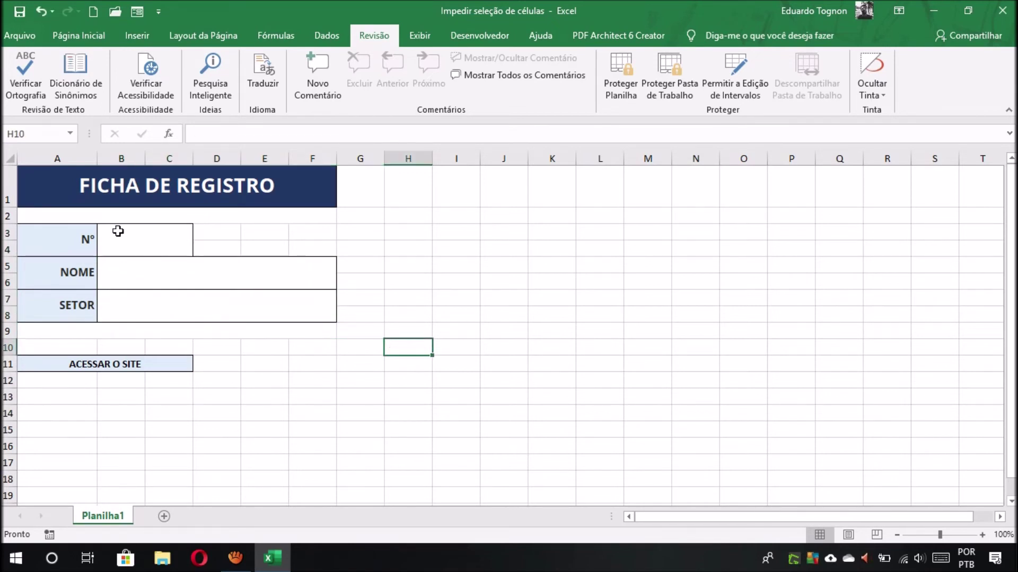
pyautogui.click(118, 231)
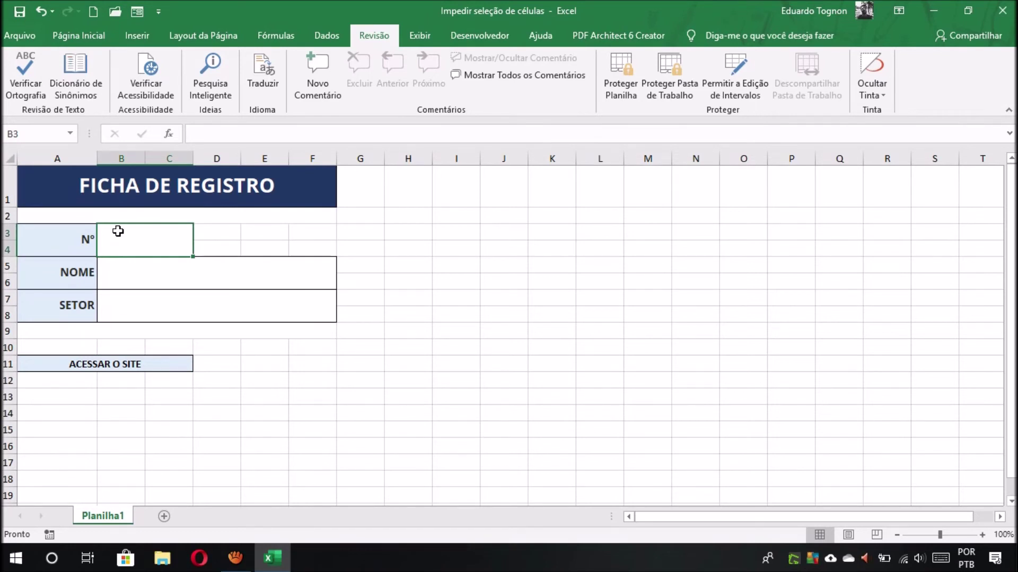
# - Clear the Bloqueadas option for the Nº input cell B3
pyautogui.rightClick(123, 236)
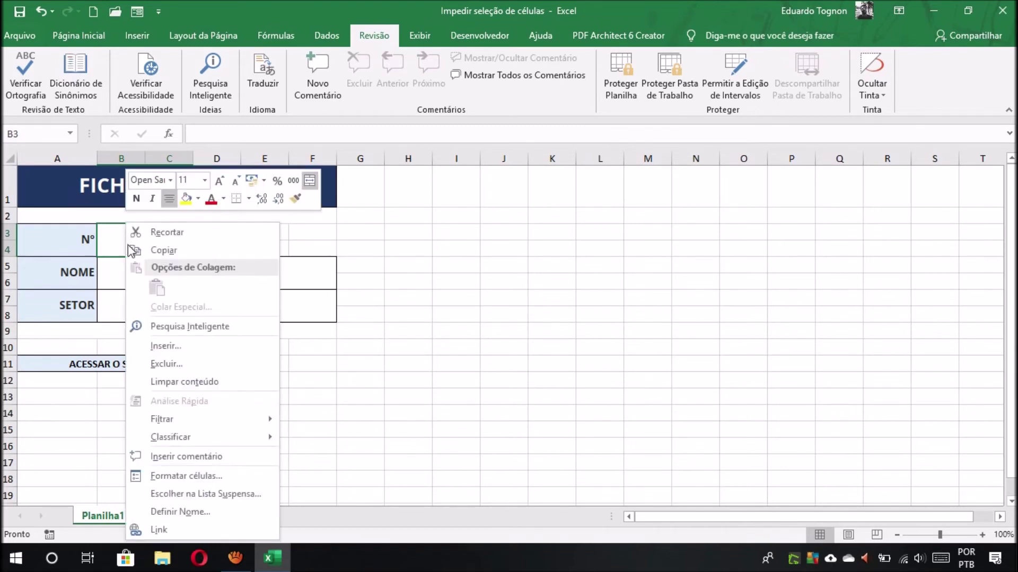
pyautogui.click(178, 476)
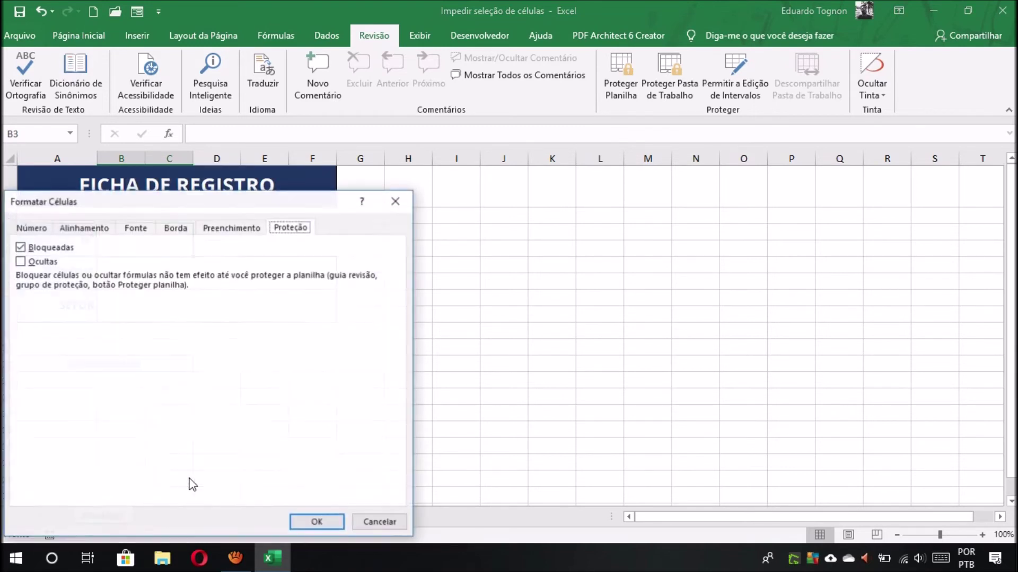
pyautogui.click(21, 248)
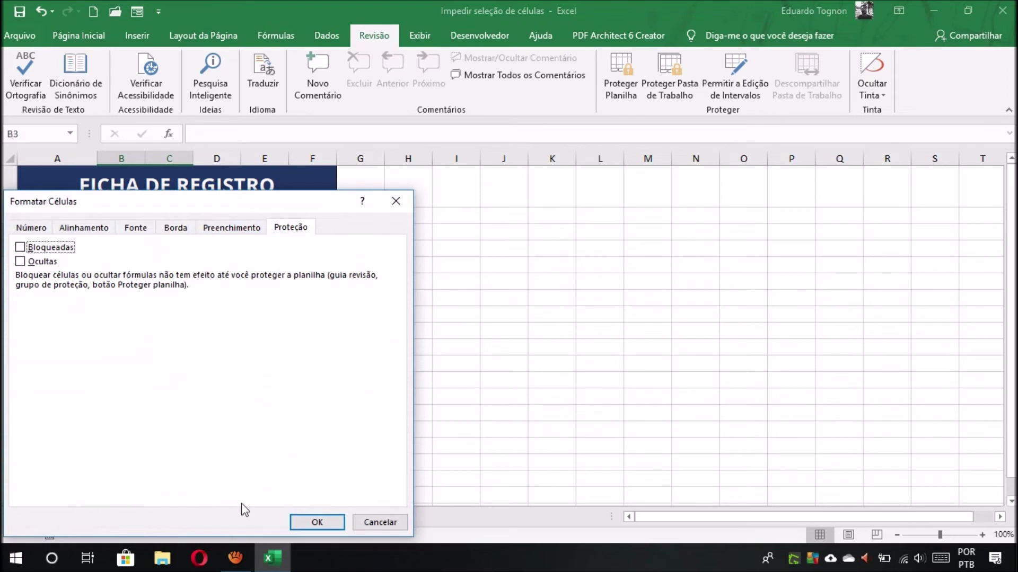
pyautogui.click(320, 529)
# - Unlock the NOME and SETOR input cells, then select the three input cells
pyautogui.moveTo(209, 271)
pyautogui.mouseDown()
pyautogui.moveTo(204, 306)
pyautogui.moveTo(194, 300)
pyautogui.mouseUp()
pyautogui.rightClick(194, 301)
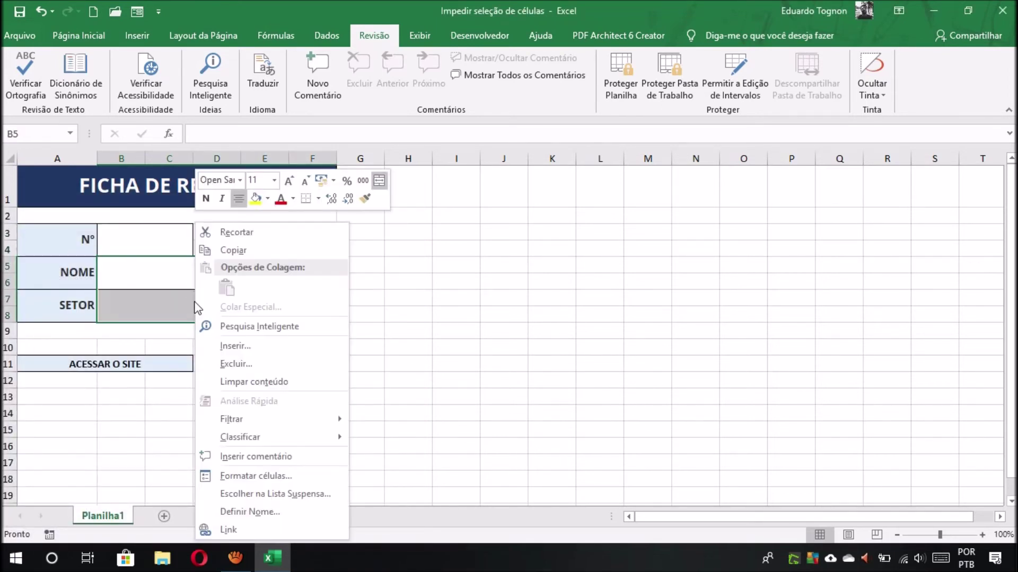
pyautogui.click(267, 481)
pyautogui.click(102, 249)
pyautogui.click(102, 248)
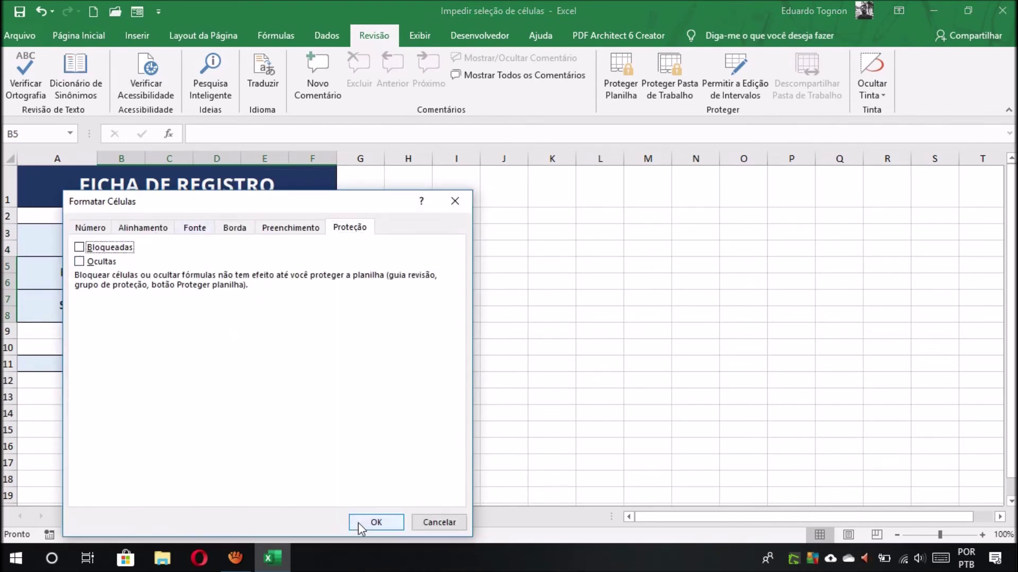
pyautogui.click(381, 525)
pyautogui.click(118, 228)
pyautogui.click(140, 281)
pyautogui.click(158, 309)
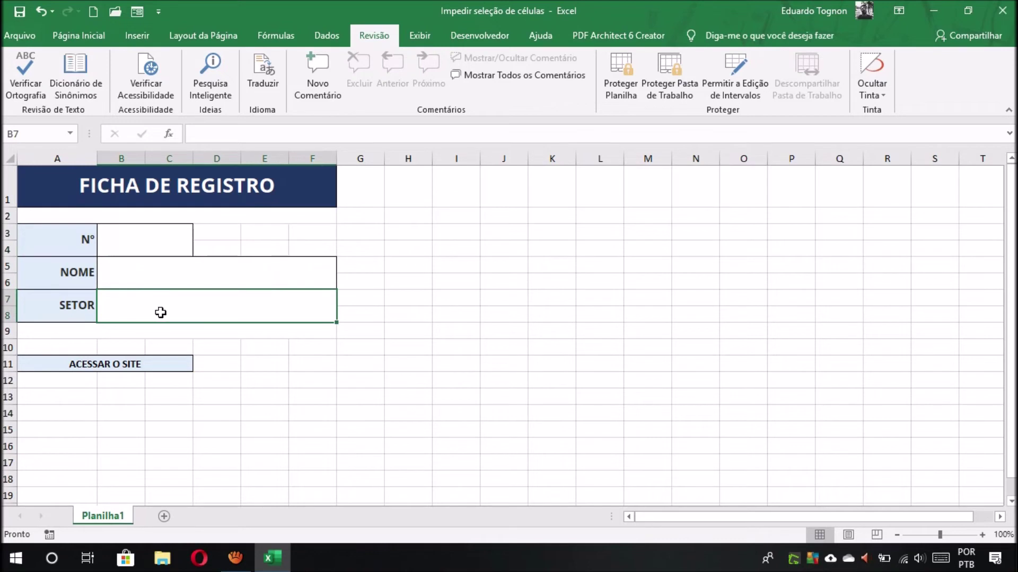
# - Select empty ranges and the whole worksheet to show every cell is selectable
pyautogui.moveTo(449, 271); pyautogui.dragTo(669, 387)
pyautogui.click(443, 249)
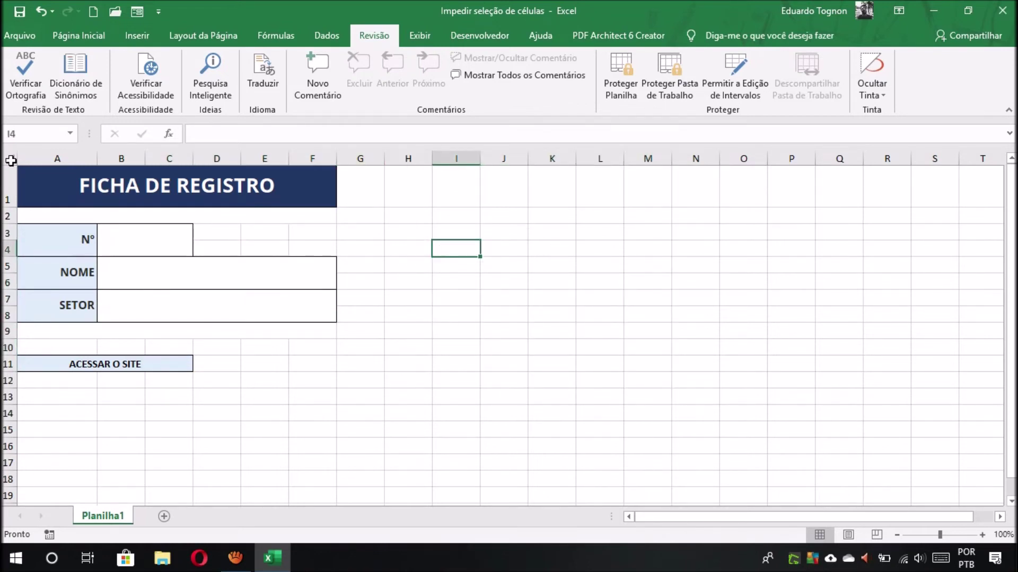
pyautogui.click(10, 159)
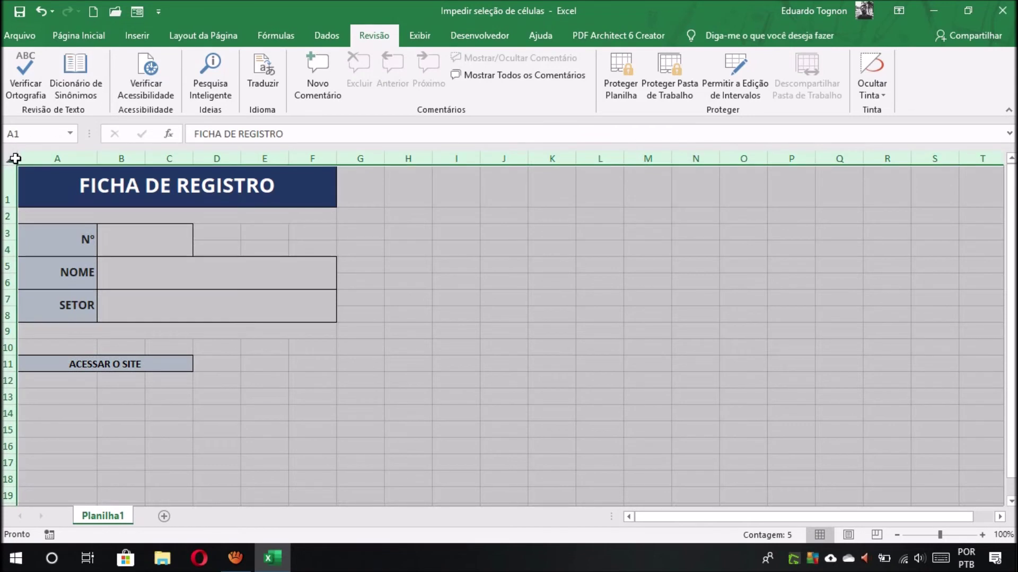
pyautogui.click(436, 315)
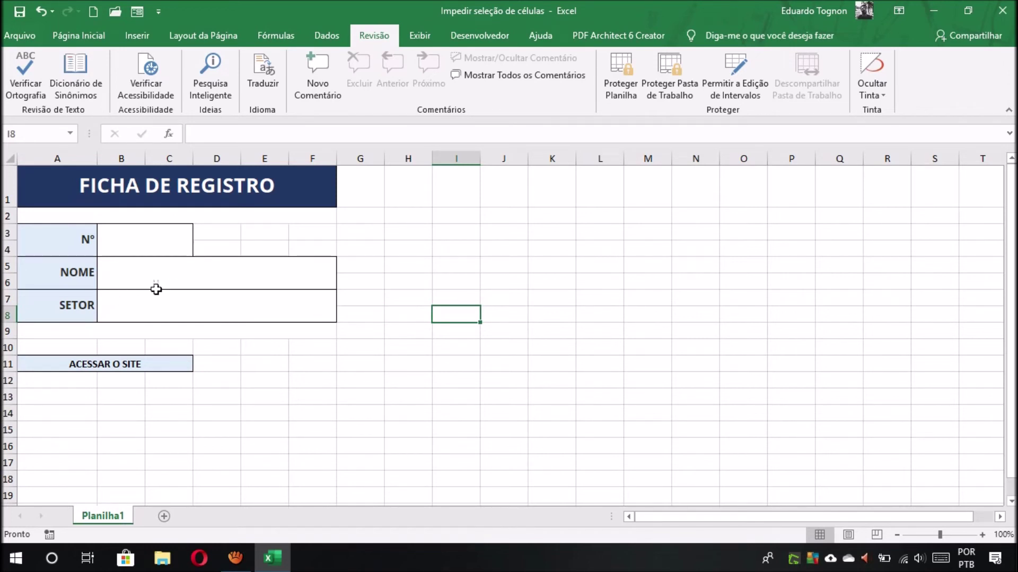
pyautogui.click(9, 158)
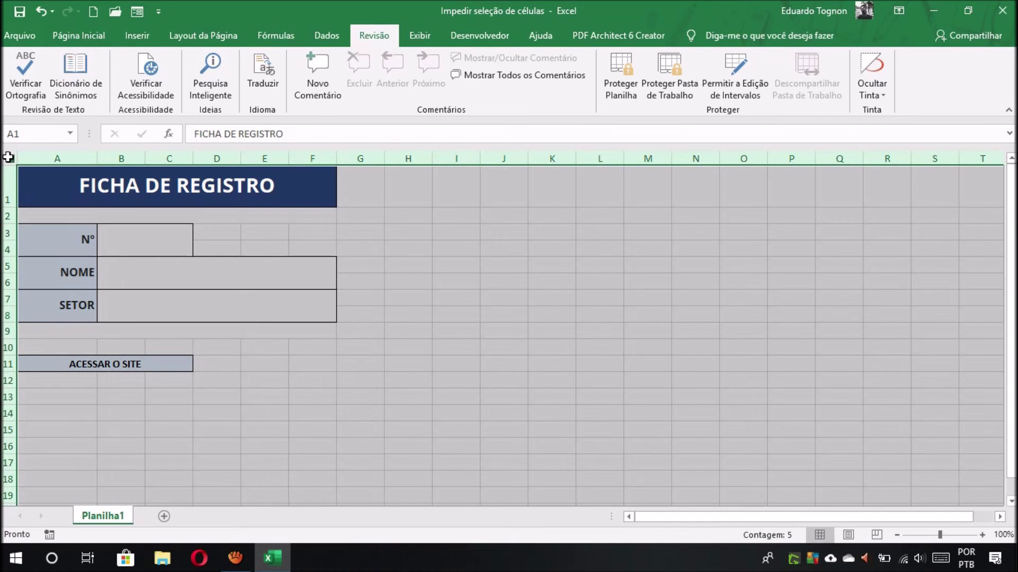
pyautogui.moveTo(388, 245)
pyautogui.mouseDown()
pyautogui.moveTo(407, 331)
pyautogui.moveTo(447, 341)
pyautogui.mouseUp()
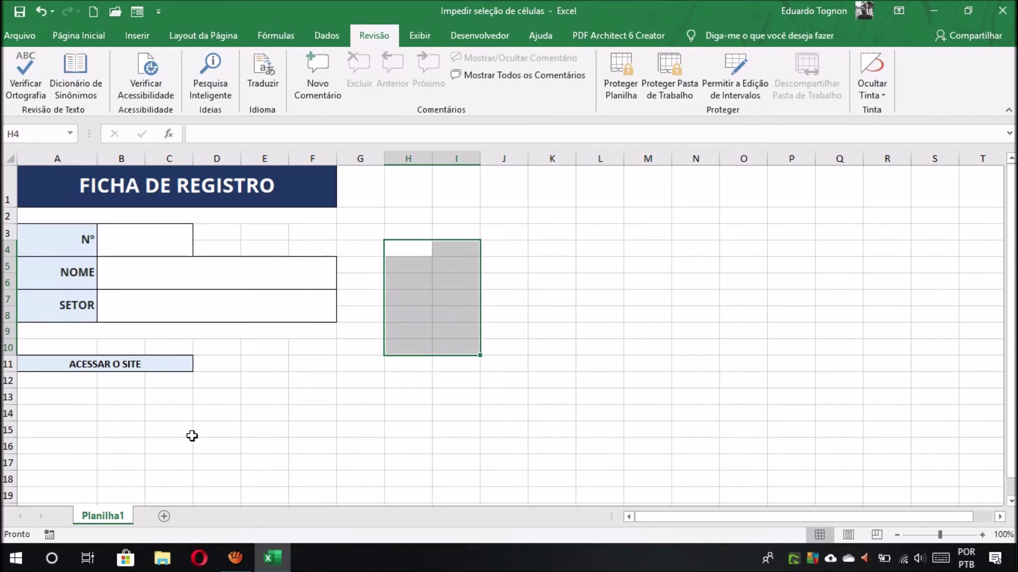
pyautogui.click(11, 158)
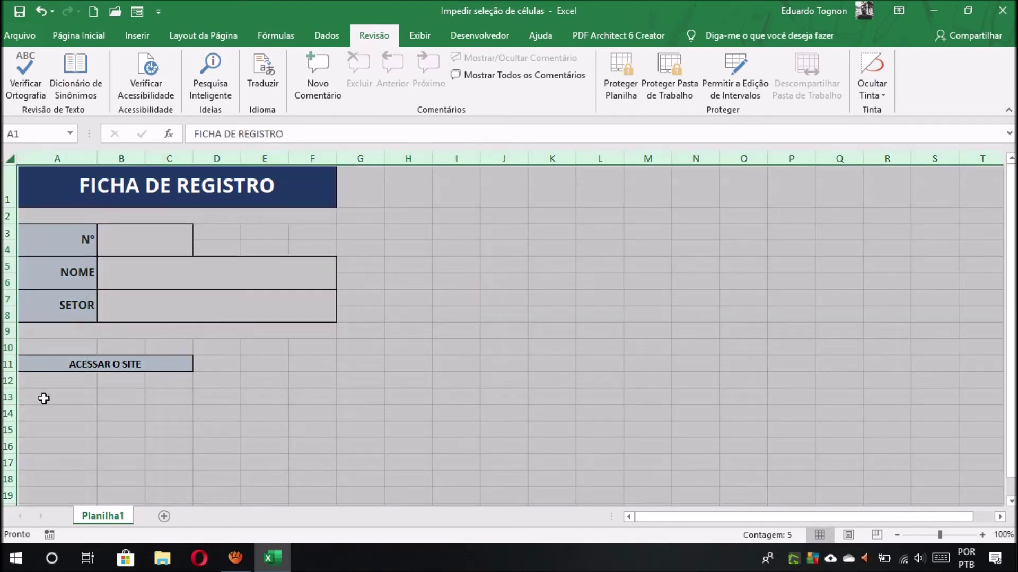
pyautogui.click(534, 278)
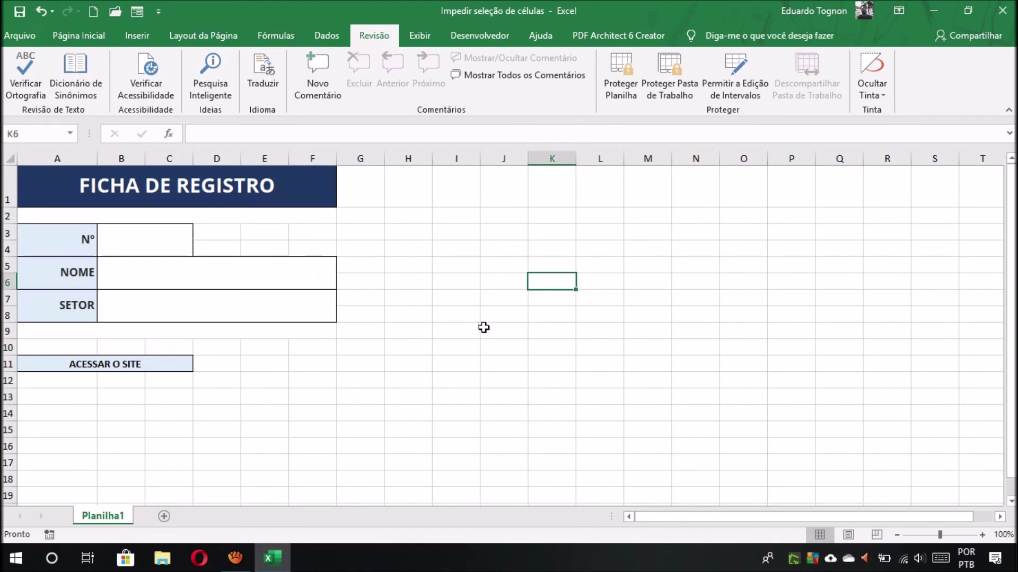
pyautogui.click(464, 265)
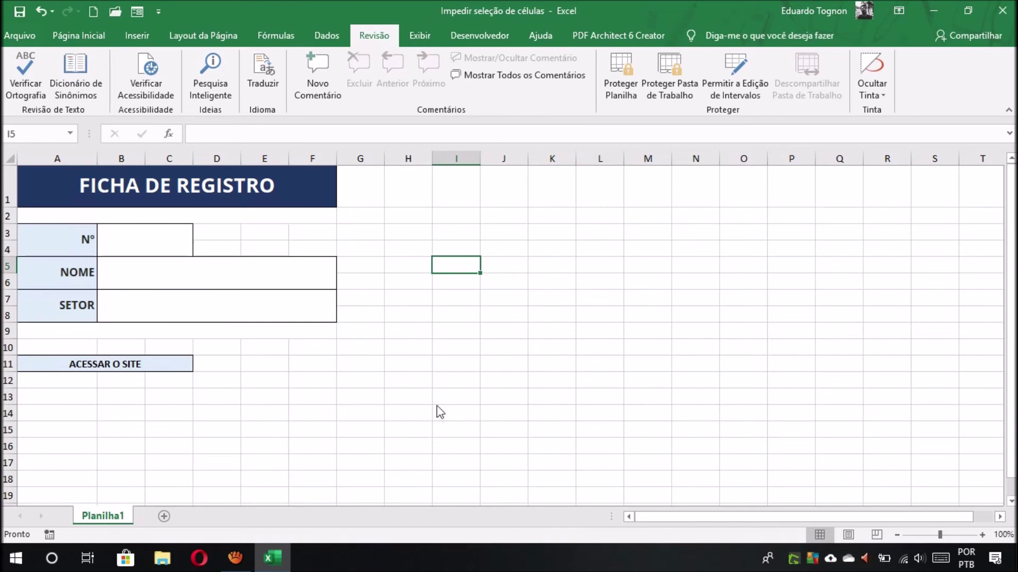
pyautogui.press('Down')
pyautogui.press('Down')
pyautogui.press('Down')
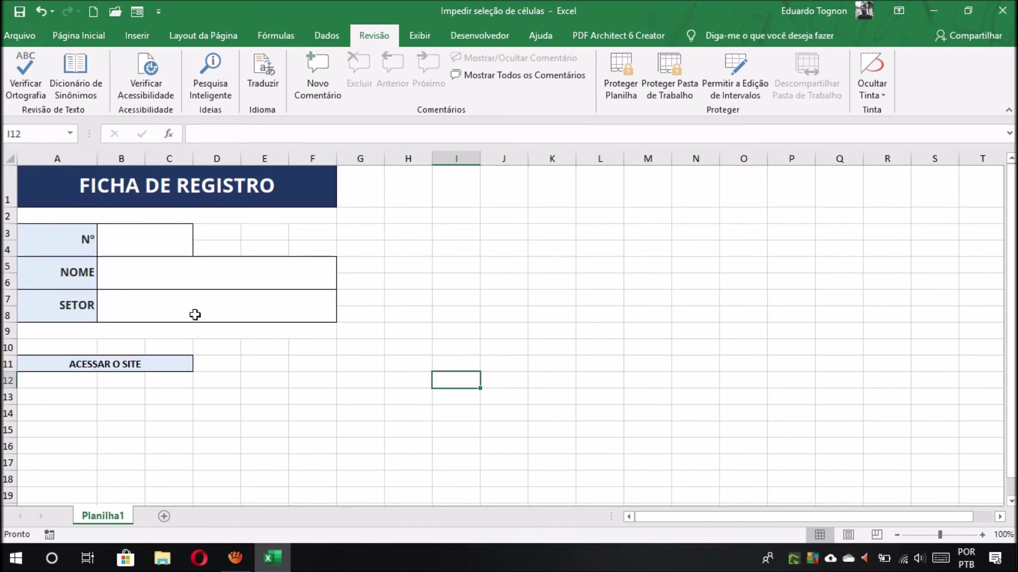
# - Select the form's title, label and input cells, then open Proteger Planilha
pyautogui.click(167, 177)
pyautogui.click(53, 250)
pyautogui.click(55, 280)
pyautogui.click(51, 318)
pyautogui.click(71, 238)
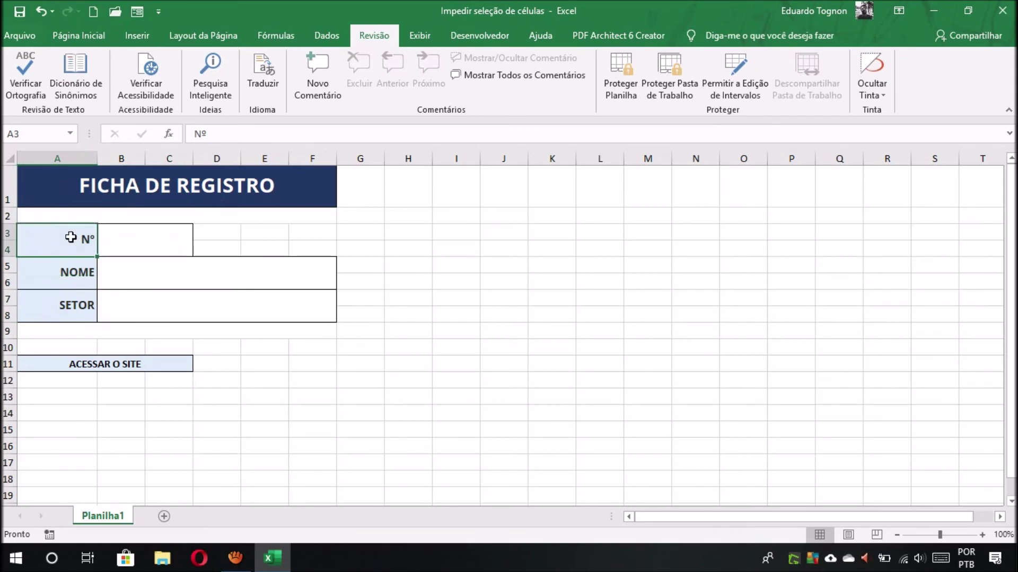
pyautogui.click(143, 241)
pyautogui.click(145, 271)
pyautogui.click(162, 311)
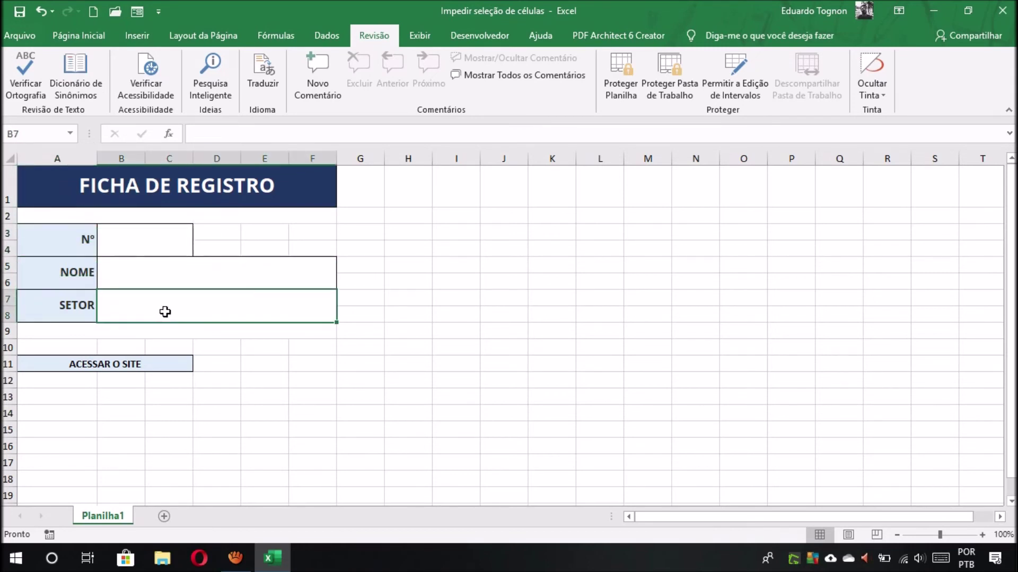
pyautogui.click(625, 74)
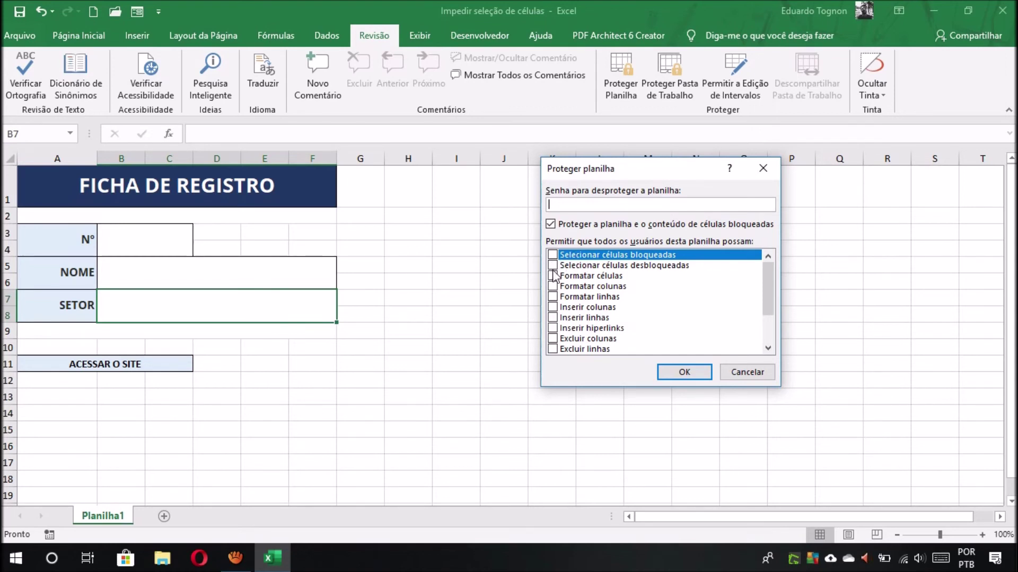
# - Protect the sheet with a password, allowing only Selecionar células desbloqueadas
pyautogui.click(553, 266)
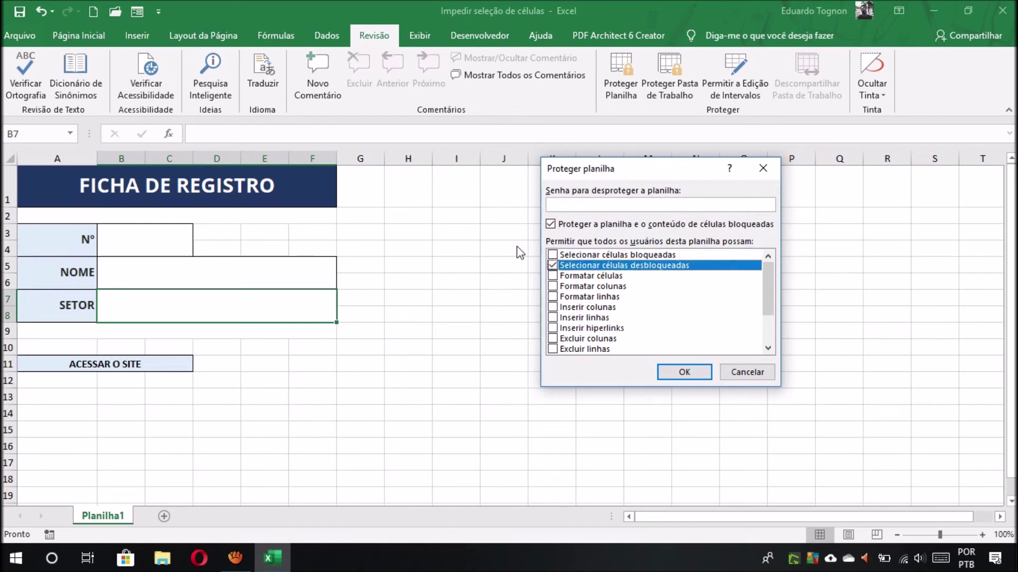
pyautogui.click(553, 255)
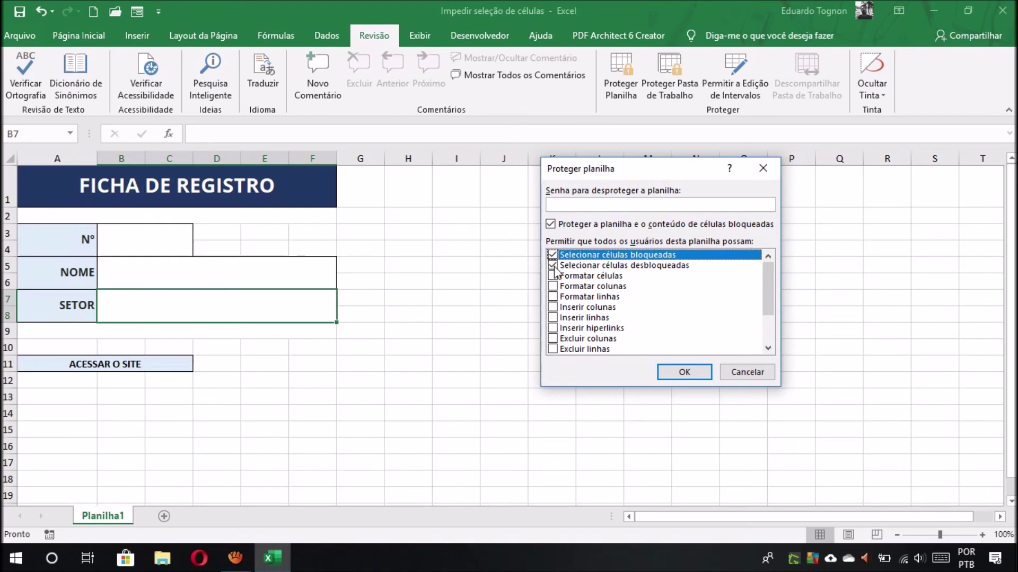
pyautogui.click(553, 265)
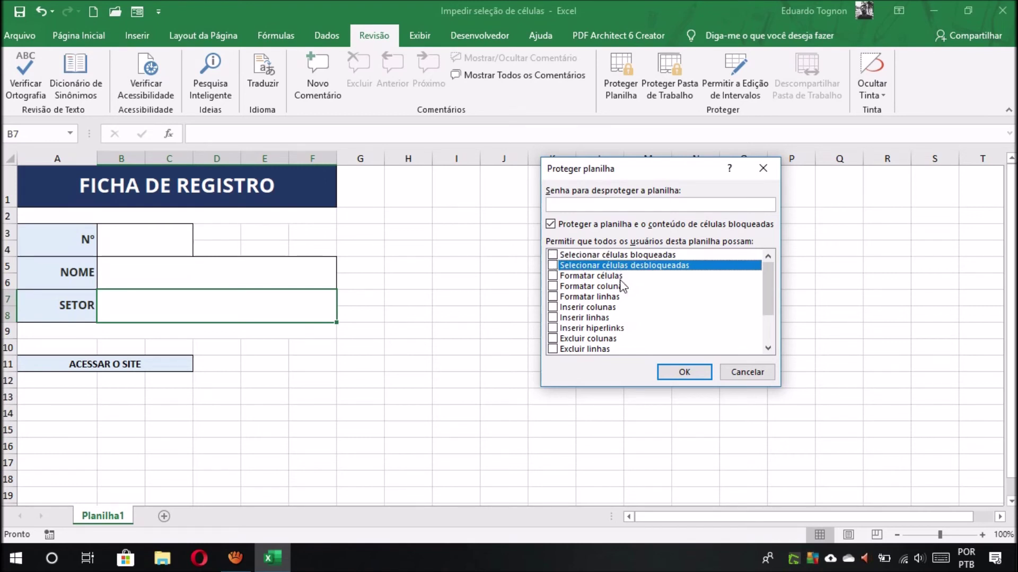
pyautogui.click(552, 266)
pyautogui.click(573, 202)
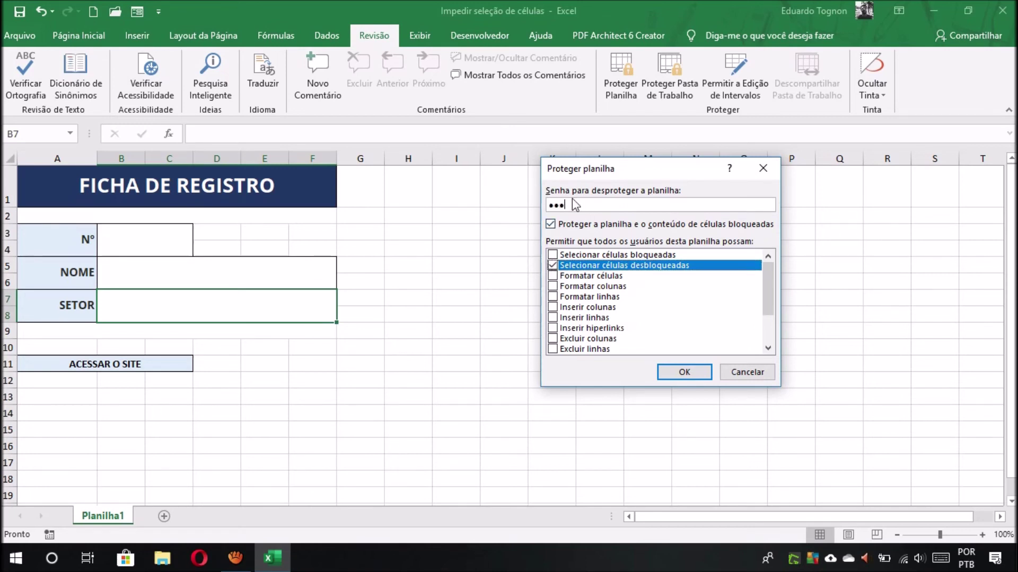
pyautogui.press('Return')
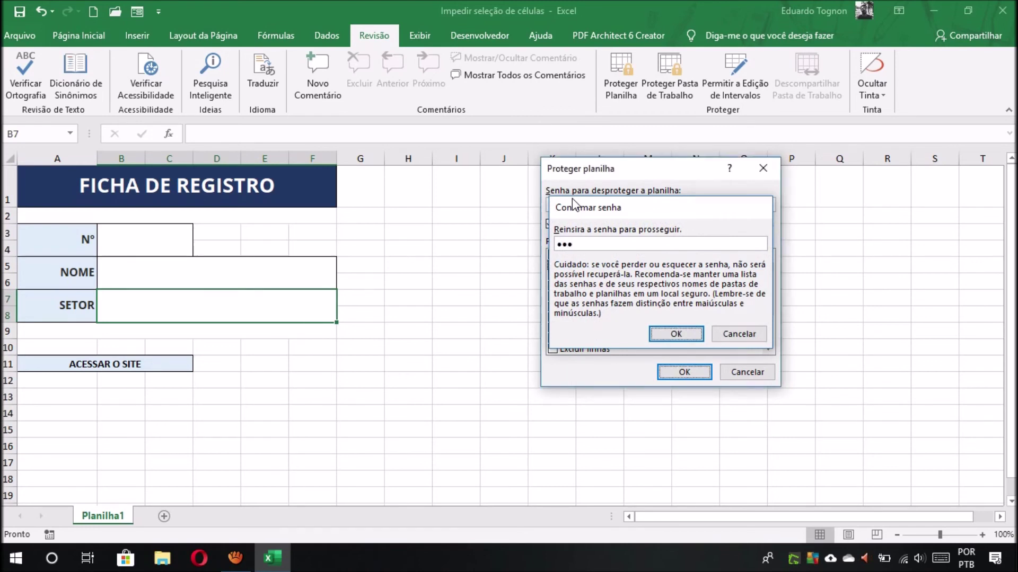
pyautogui.press('Return')
# - Click across the form to confirm only the Nº, NOME and SETOR cells are selectable
pyautogui.click(164, 243)
pyautogui.click(161, 271)
pyautogui.click(168, 306)
pyautogui.click(141, 229)
pyautogui.click(150, 268)
pyautogui.click(165, 315)
pyautogui.click(132, 233)
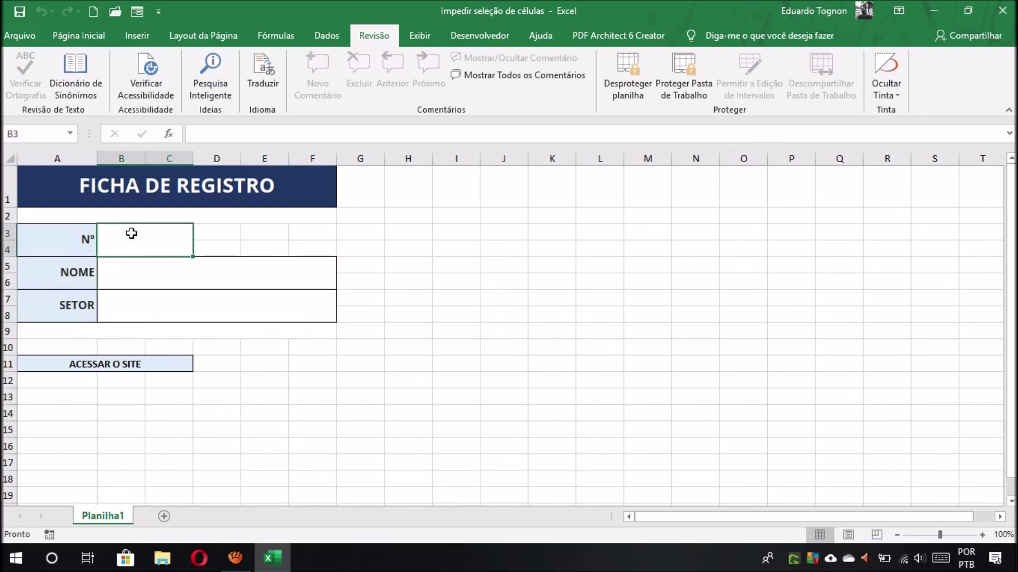
# - Type test entries 'gdfgfd' in Nº and 'gdfgdf' in NOME, then move to SETOR
pyautogui.write('gdfgfd')
pyautogui.click(150, 273)
pyautogui.write('gdfgdf')
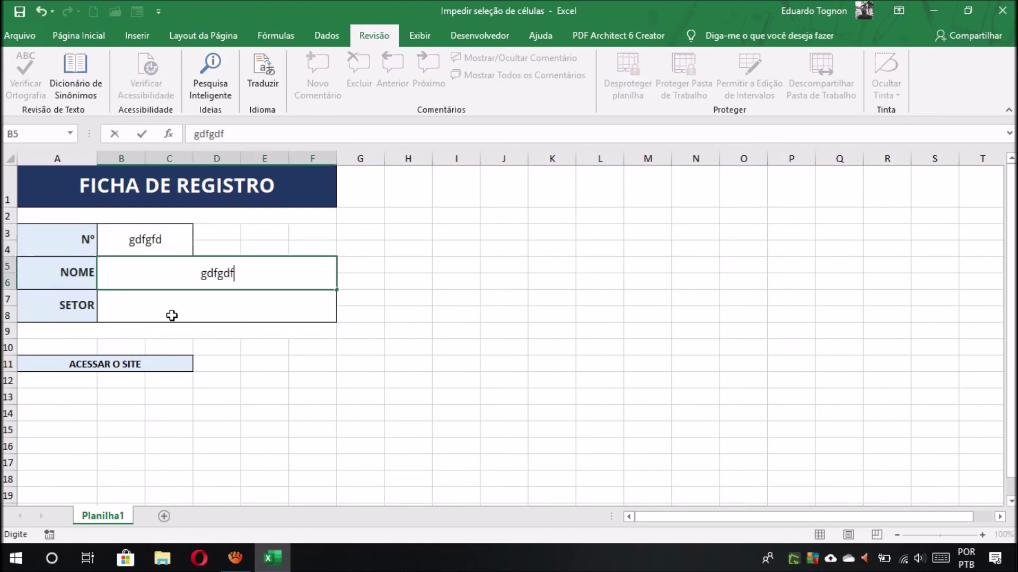
pyautogui.click(171, 315)
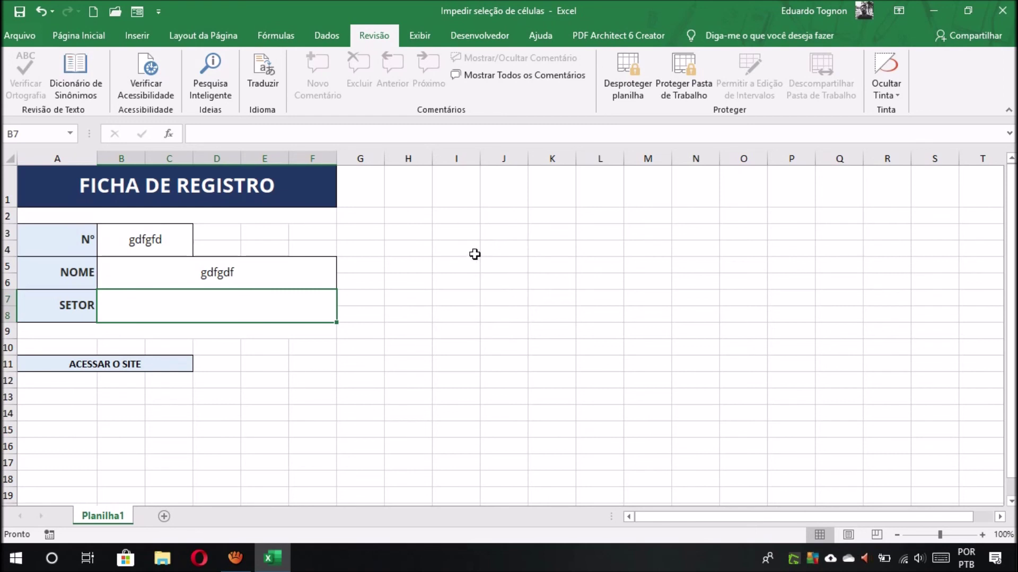
pyautogui.click(134, 367)
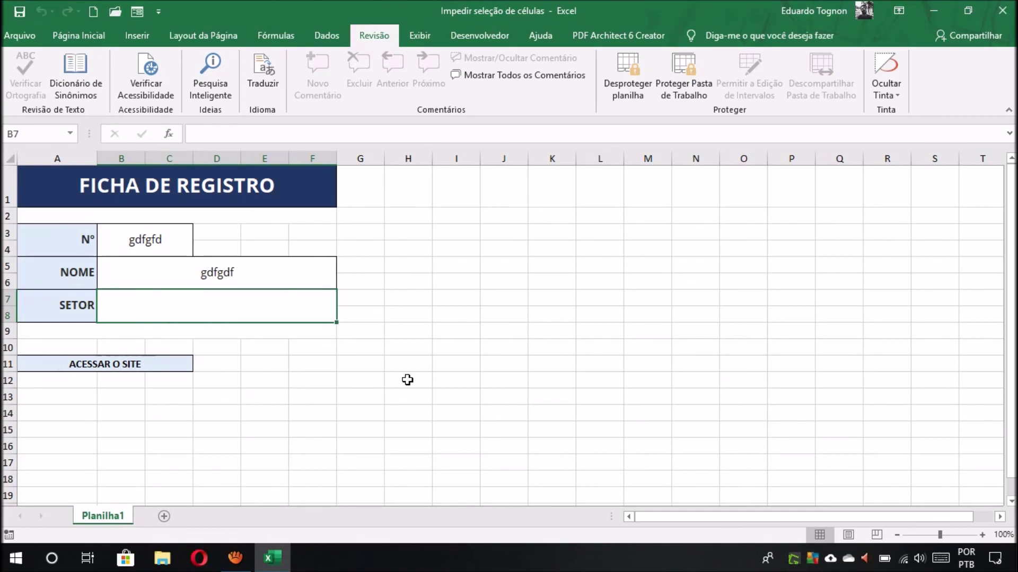